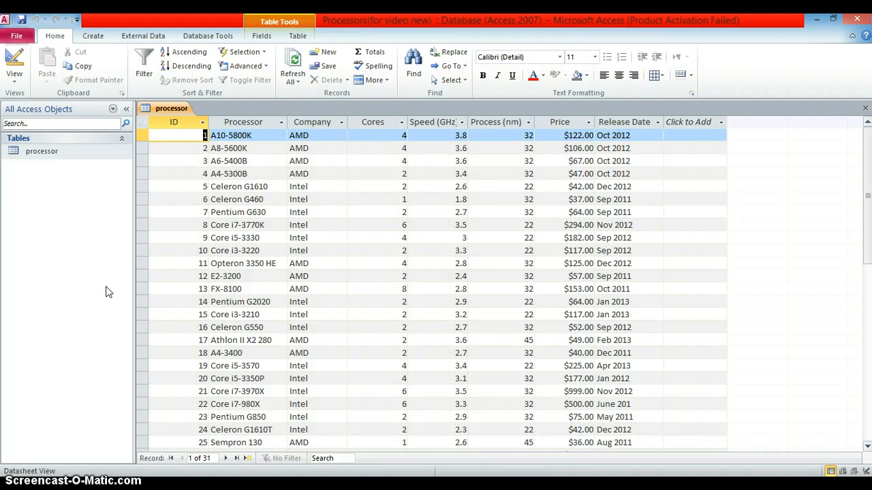
- Start the Simple Query Wizard to create a new select query based on the processor table
left_click(119, 279)
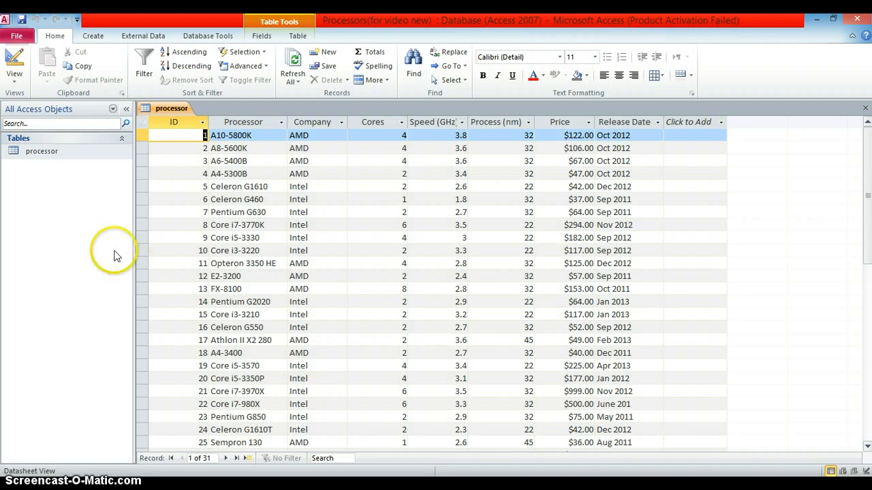
left_click(92, 36)
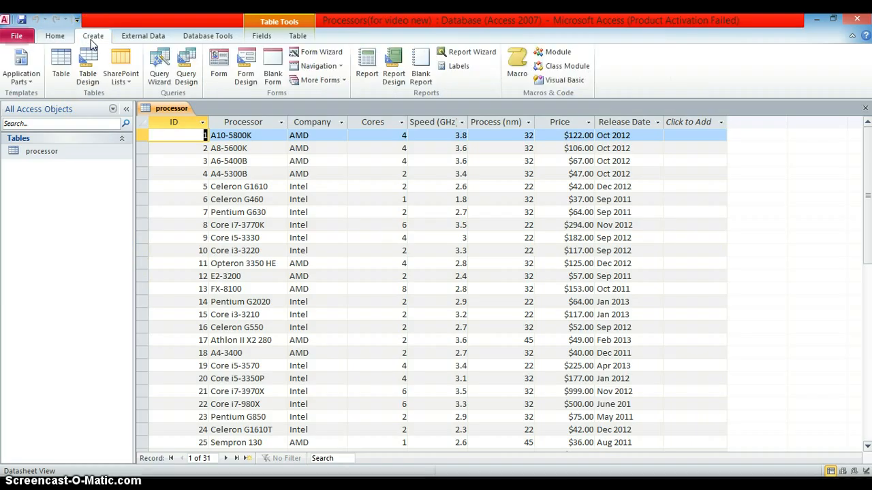
left_click(162, 77)
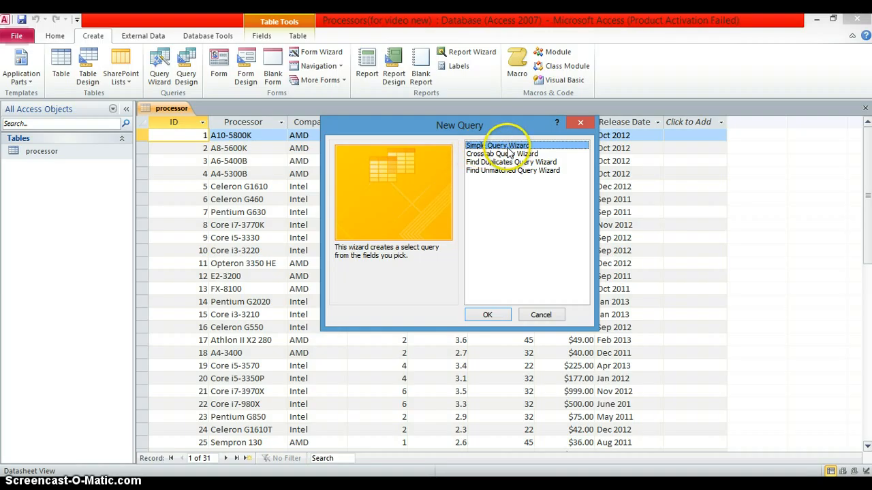
left_click(486, 317)
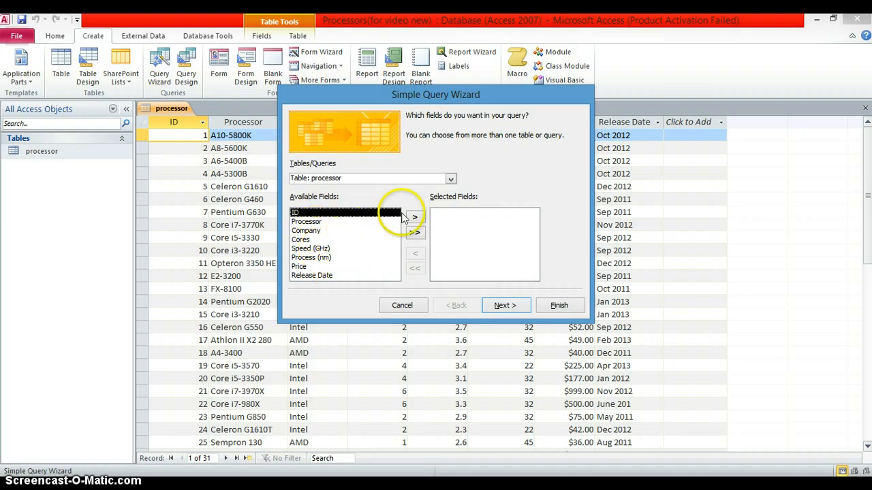
double_click(322, 222)
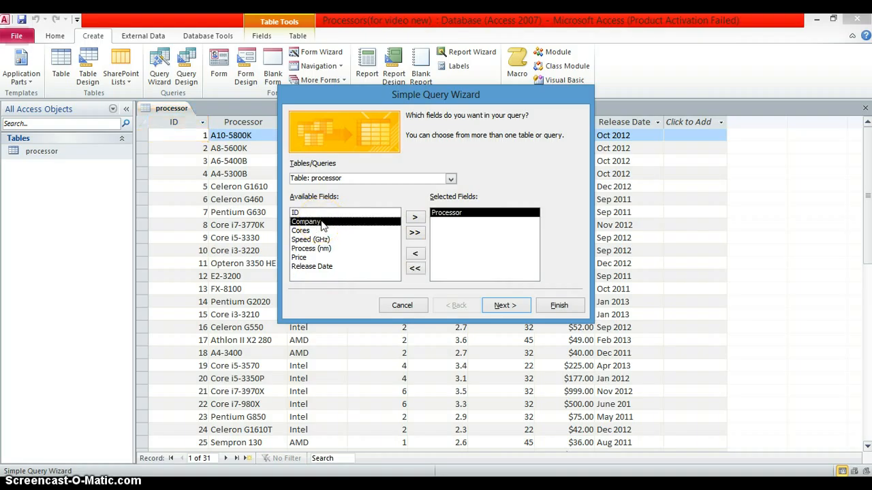
left_click(417, 218)
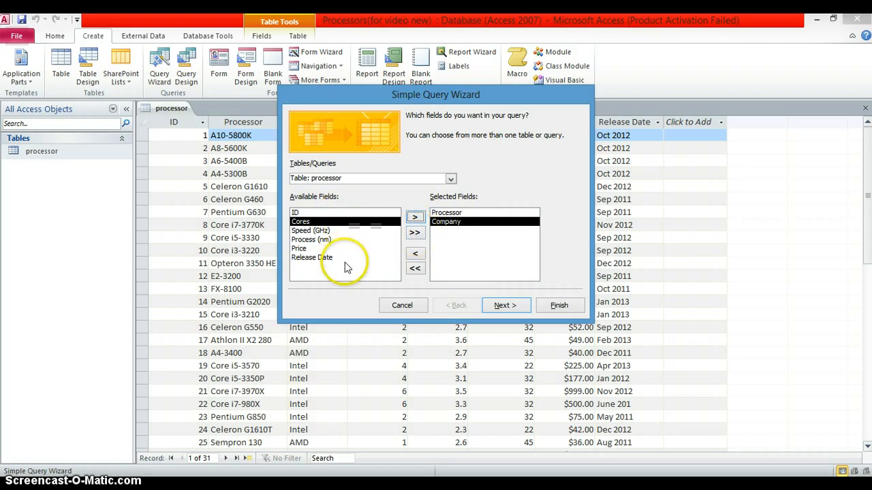
left_click(412, 233)
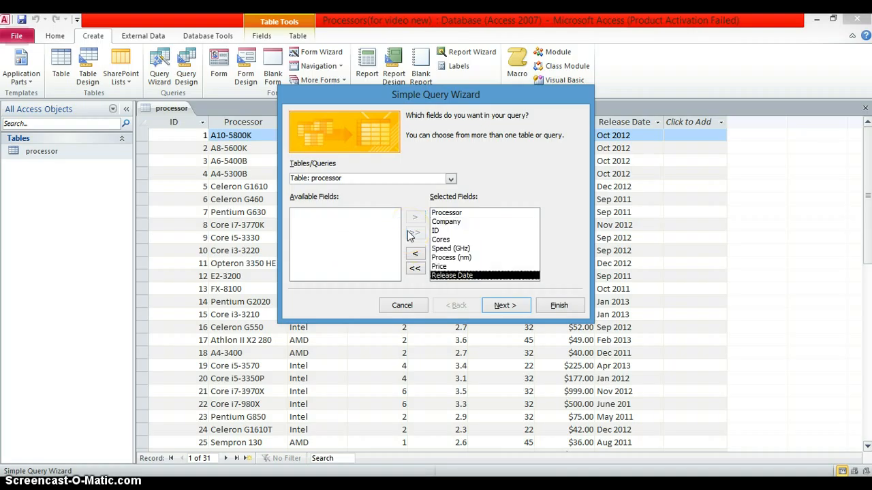
left_click(415, 269)
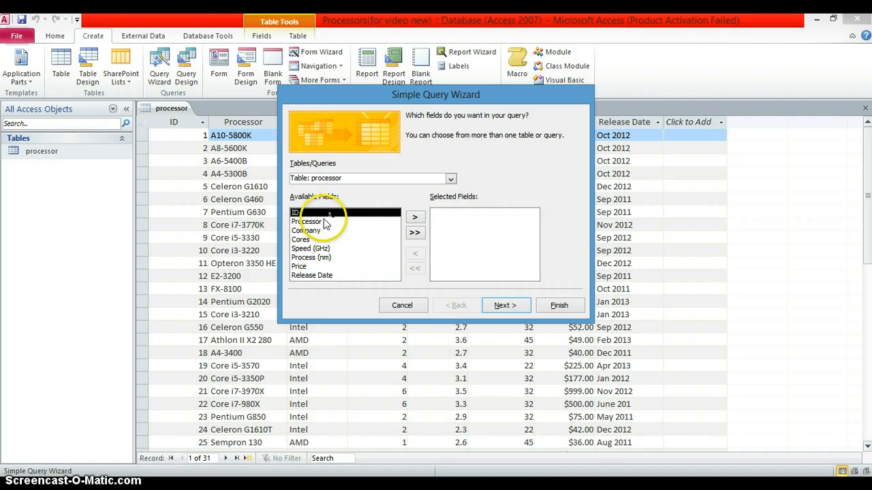
- Add the Processor, Company, Cores, Speed (GHz), Process (nm), Price and Release Date fields to the query, leaving out ID
double_click(324, 222)
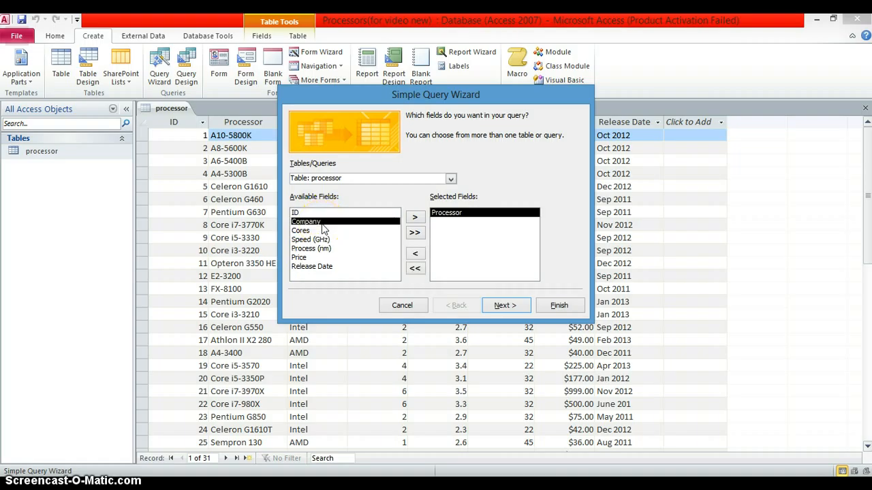
double_click(322, 224)
double_click(322, 224)
double_click(322, 224)
double_click(322, 224)
double_click(322, 224)
double_click(323, 224)
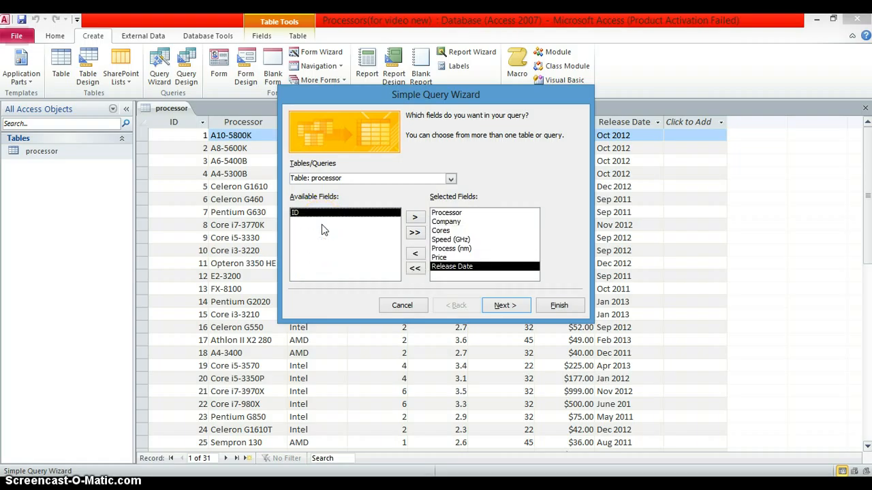
- Finish the wizard as a Detail query titled "processor Query" and open it to view information
left_click(502, 304)
left_click(503, 305)
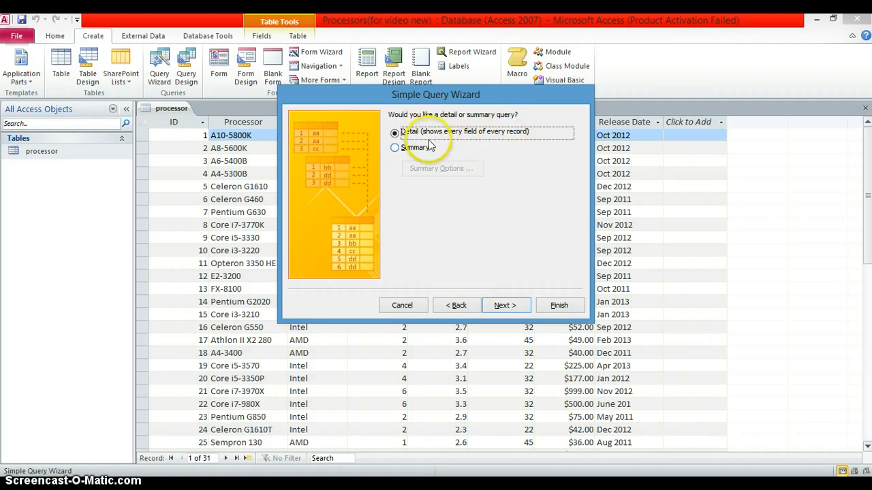
left_click(504, 307)
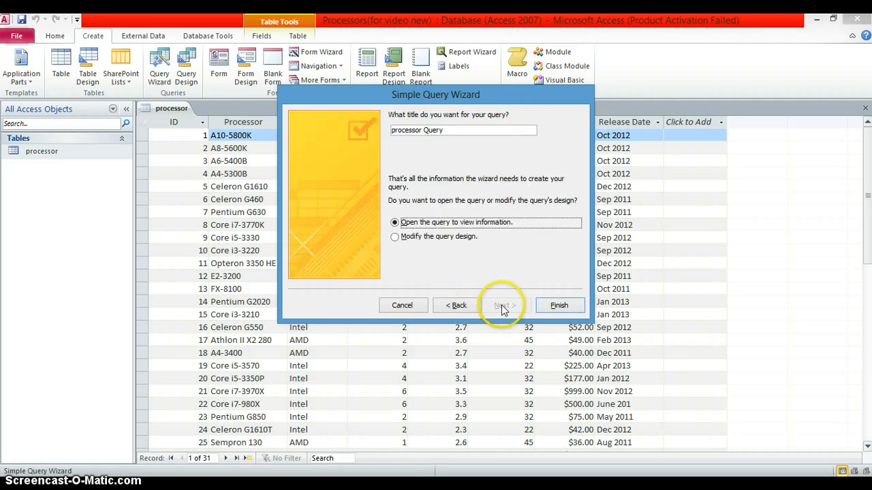
left_click(446, 130)
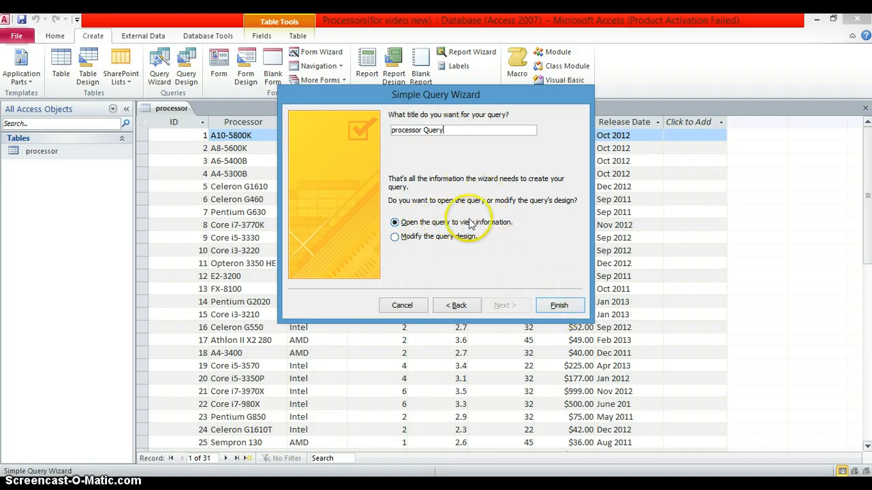
left_click(558, 305)
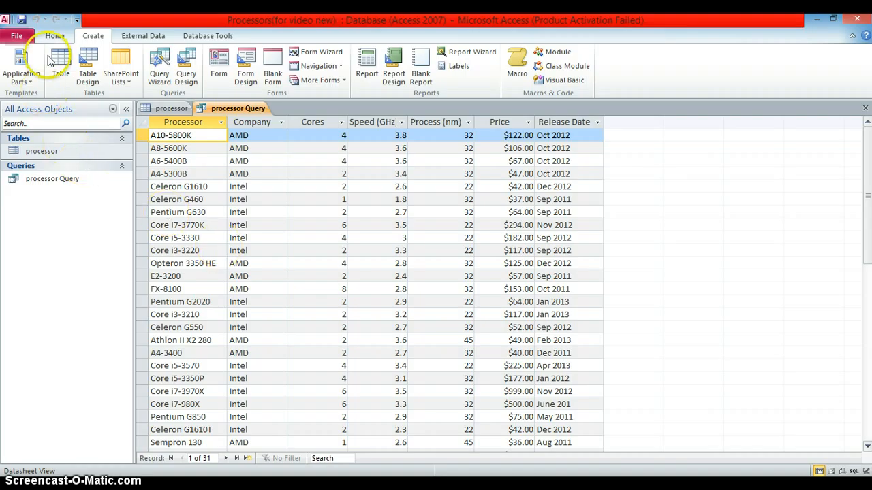
- Switch processor Query to Design View and sort its Processor field in ascending order
left_click(55, 35)
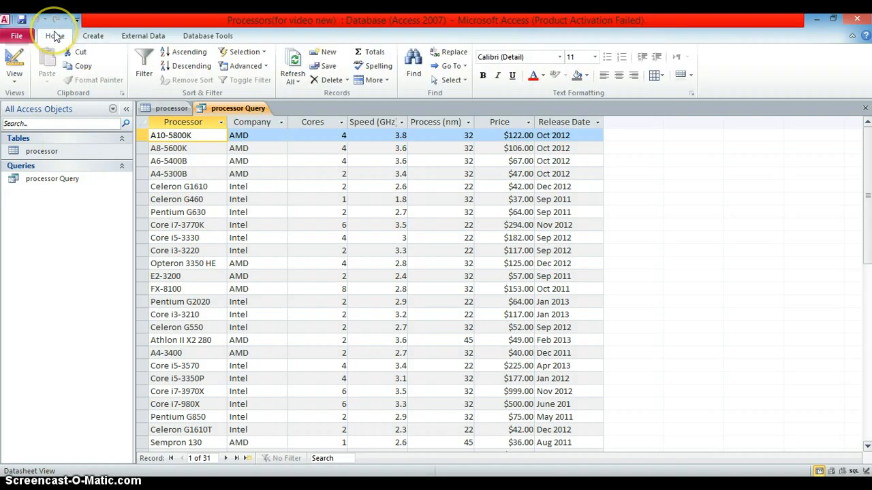
left_click(23, 81)
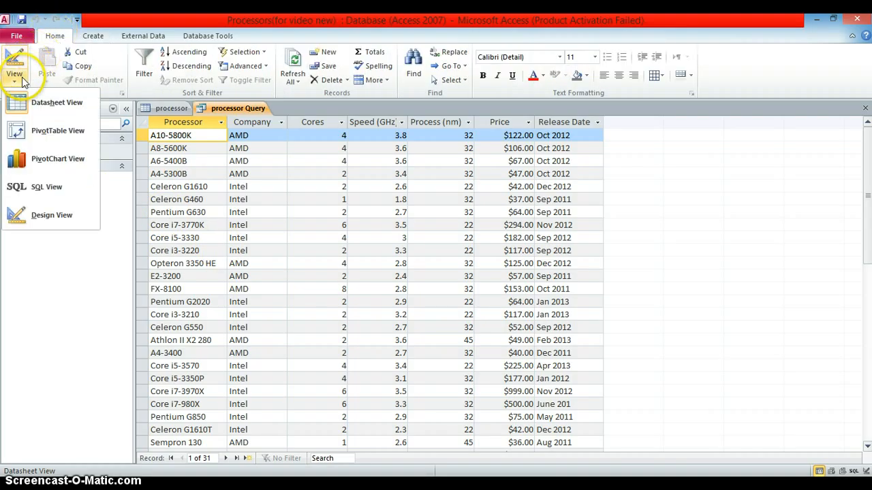
left_click(43, 215)
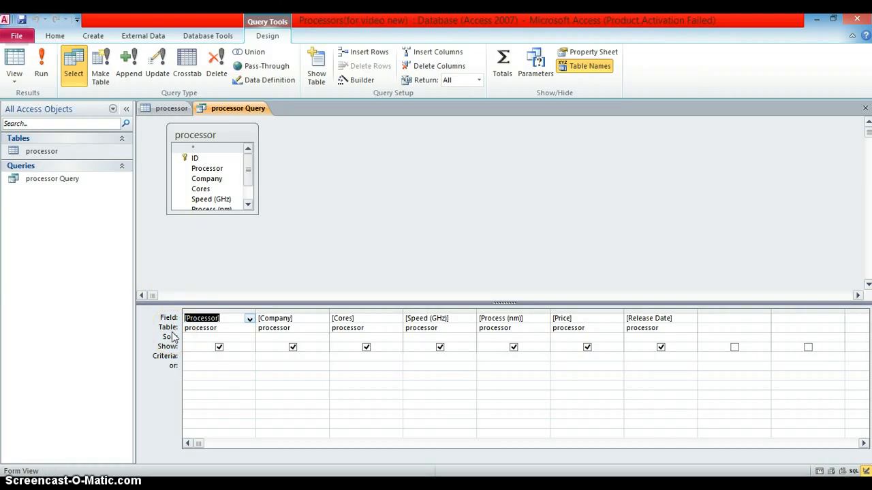
left_click(230, 339)
left_click(249, 338)
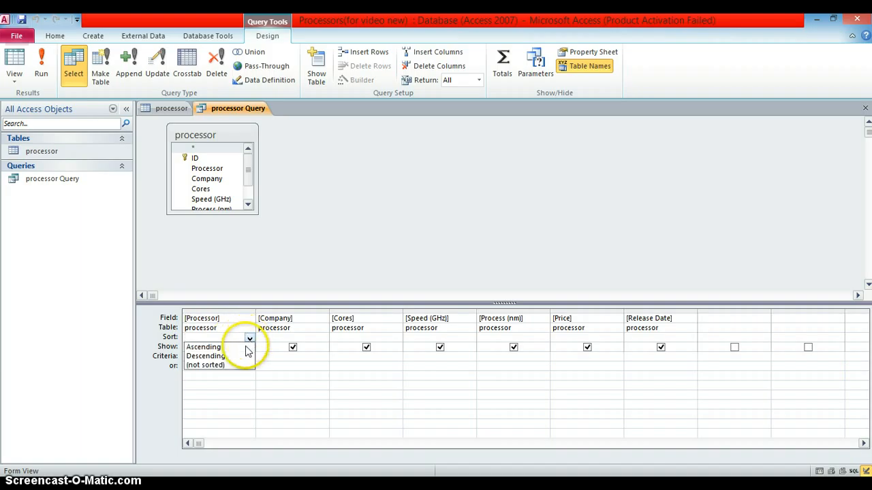
left_click(244, 349)
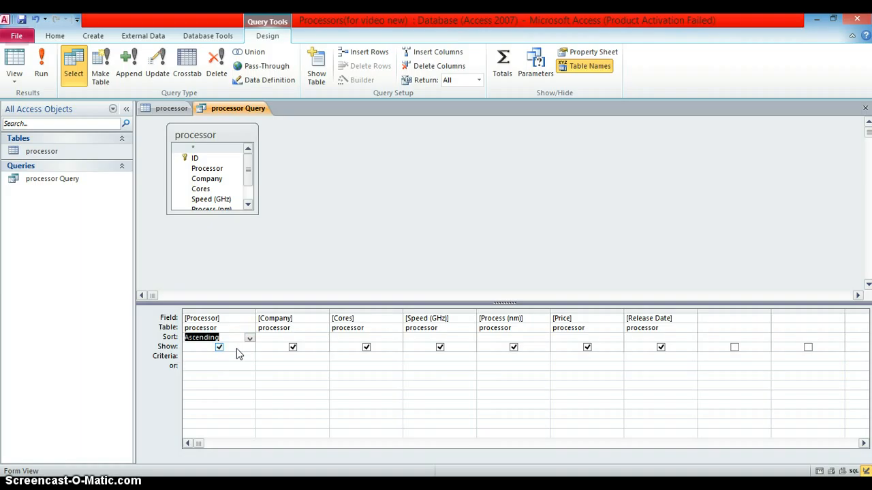
- Set the Company field's criteria to "intel" and show the query in Datasheet View
left_click(286, 359)
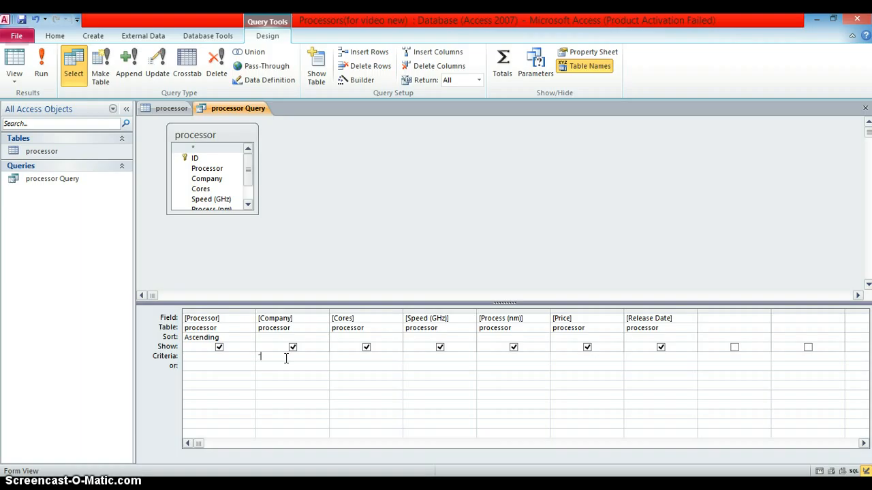
type("intel\"")
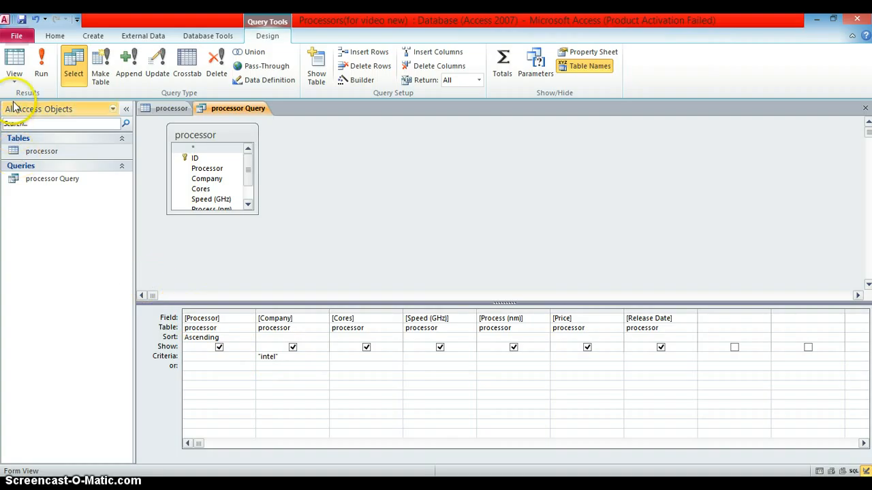
left_click(14, 76)
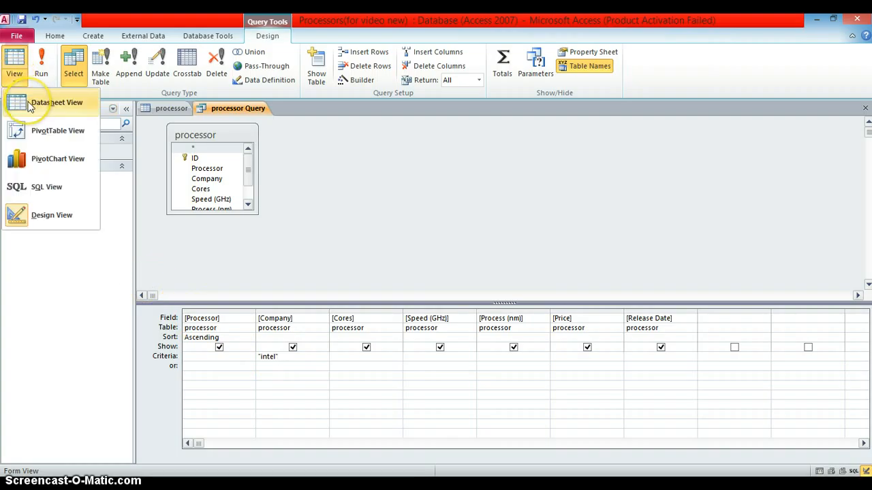
left_click(30, 105)
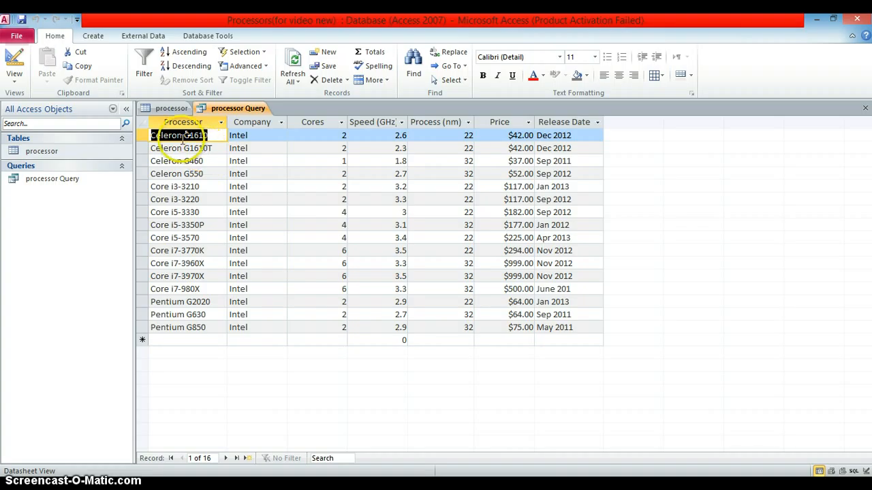
- Start the Form Wizard, saving processor Query when asked, and choose the processor table as the form's source
left_click(97, 37)
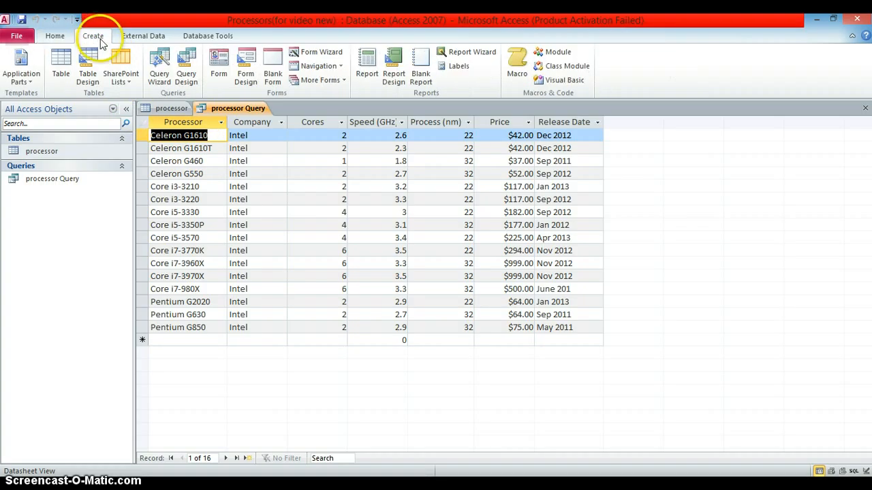
left_click(300, 52)
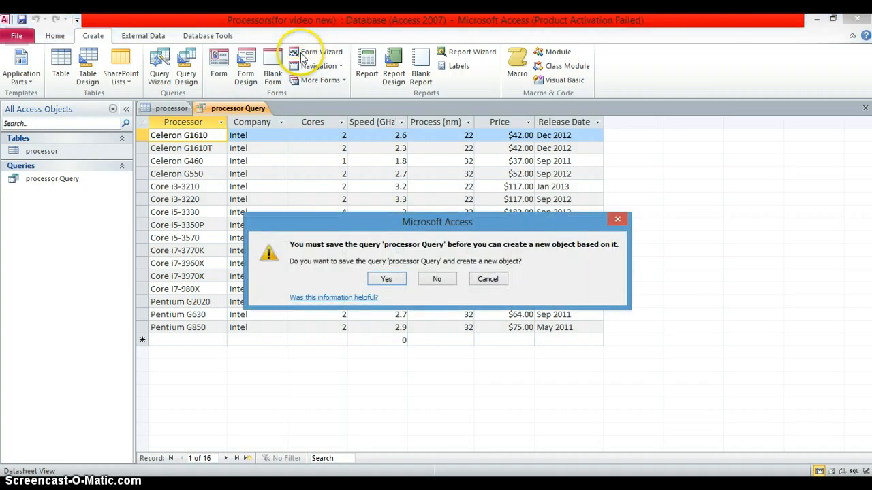
left_click(388, 277)
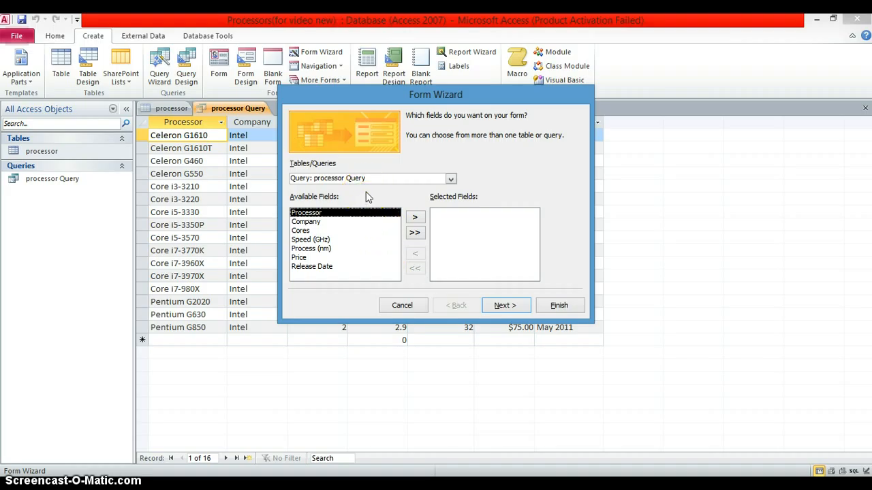
left_click(450, 179)
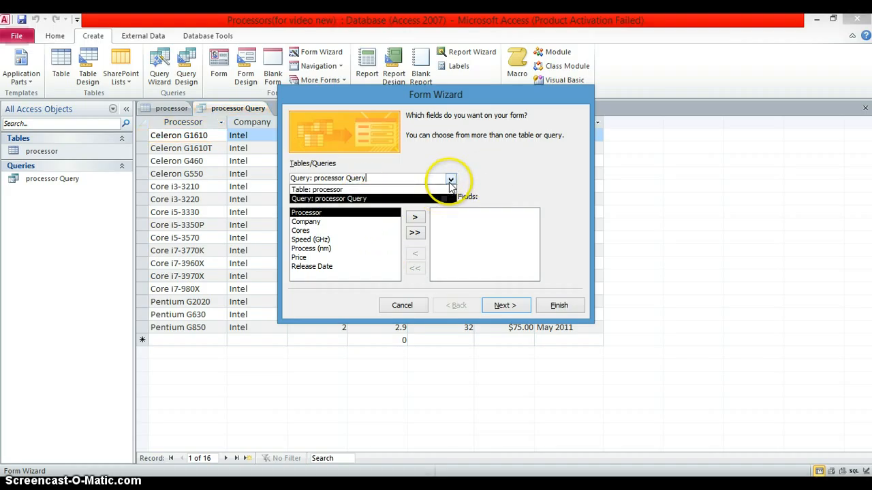
left_click(339, 190)
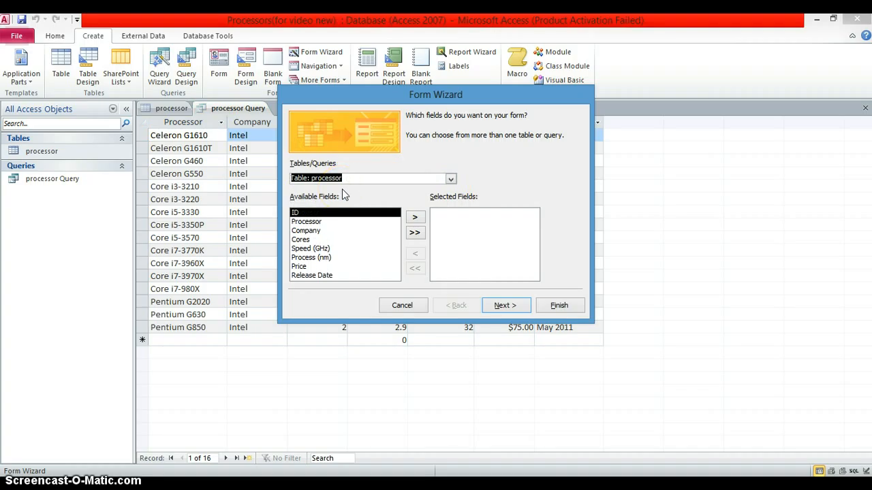
- Add every field from Processor through Release Date to the form, leaving out ID, and continue to the layout choice
double_click(319, 223)
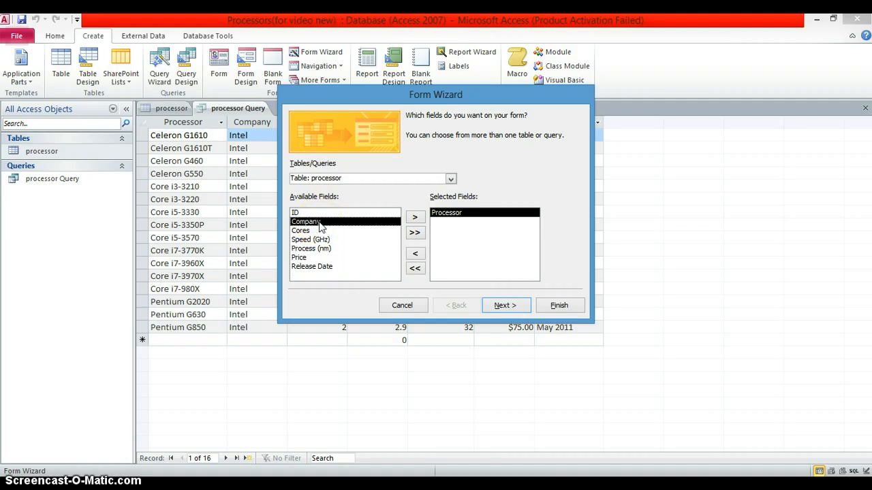
double_click(320, 224)
double_click(320, 224)
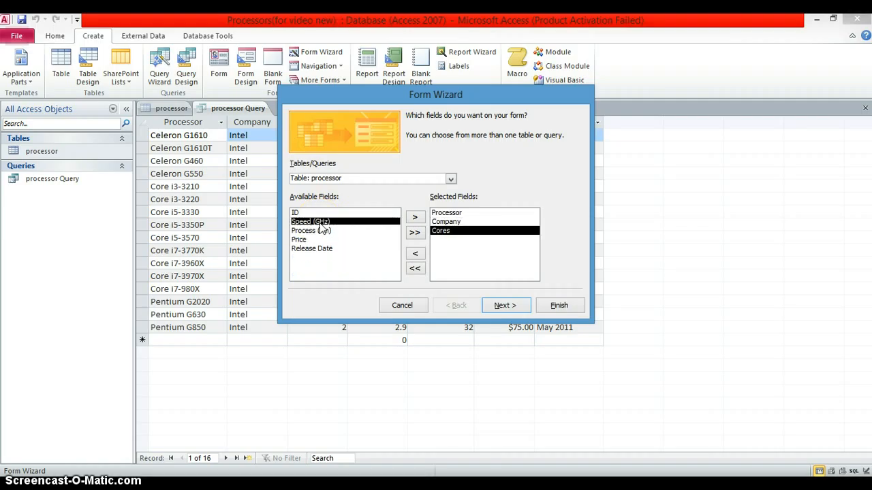
double_click(321, 223)
double_click(320, 224)
double_click(320, 224)
double_click(320, 224)
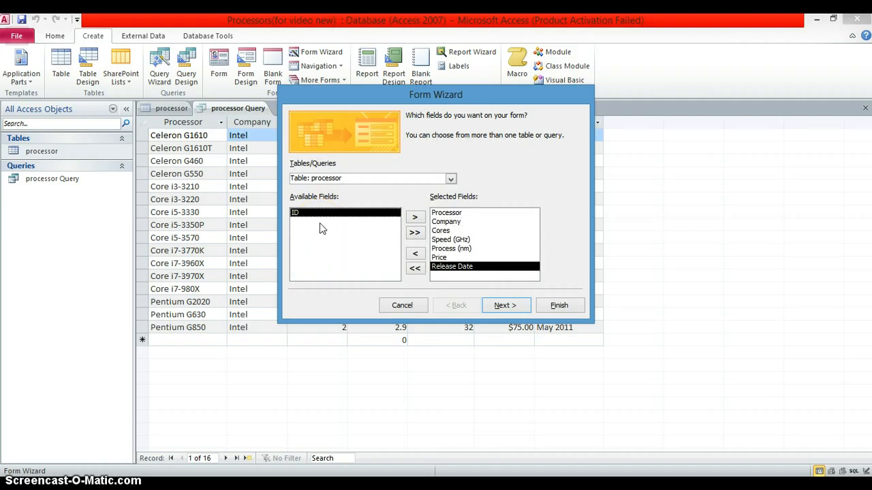
left_click(505, 306)
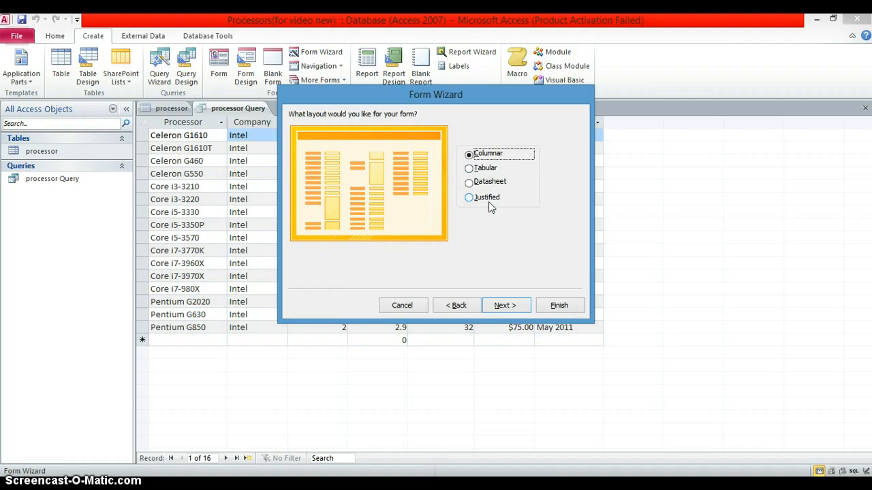
- Preview the Tabular, Datasheet and Justified form layouts and return to Columnar
left_click(470, 169)
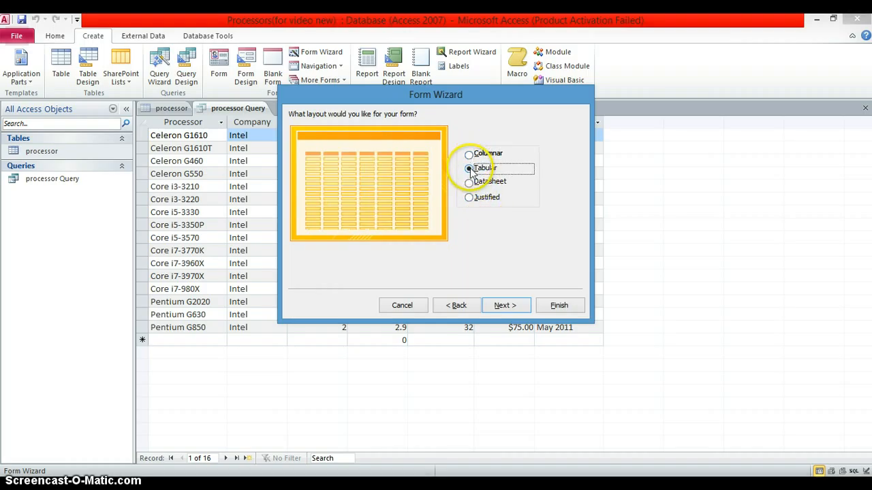
left_click(469, 182)
left_click(470, 198)
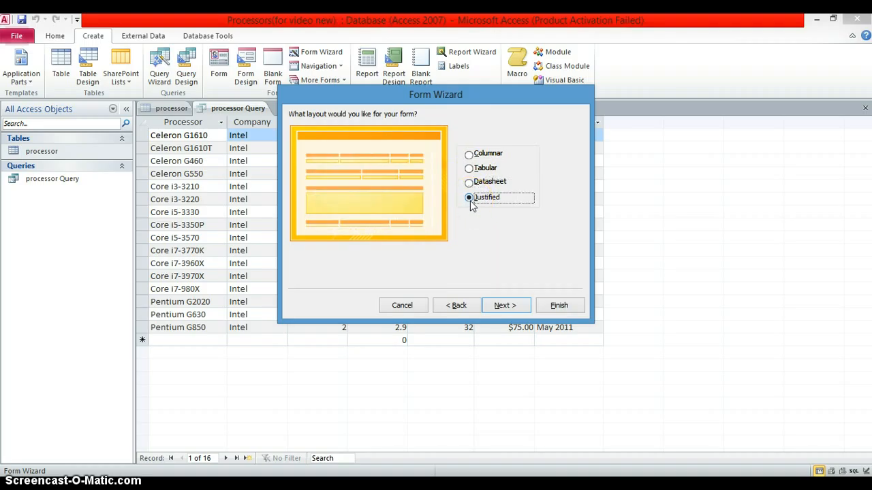
left_click(468, 154)
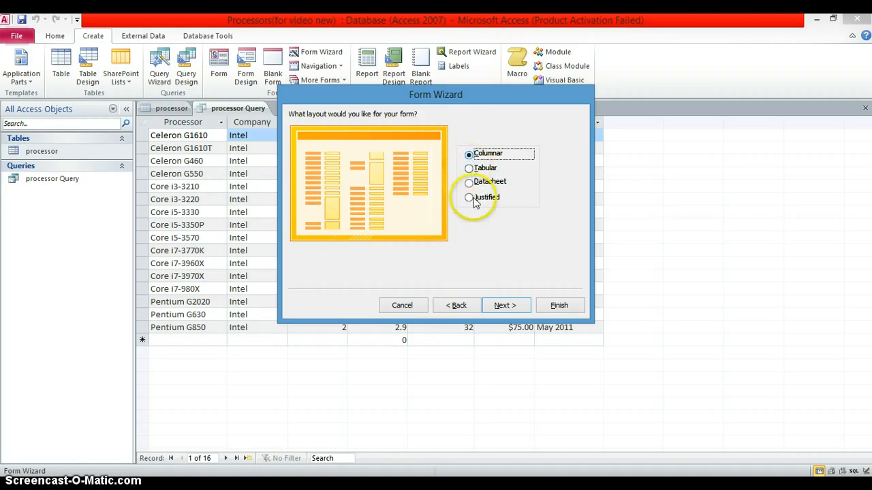
- Keep the Columnar layout, title the form "processor form" and finish the wizard, opening the form to view information
left_click(502, 306)
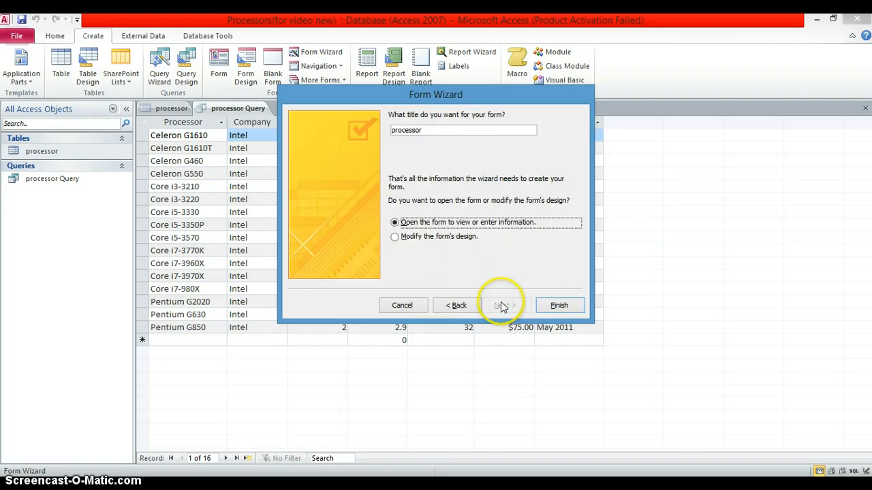
left_click(453, 134)
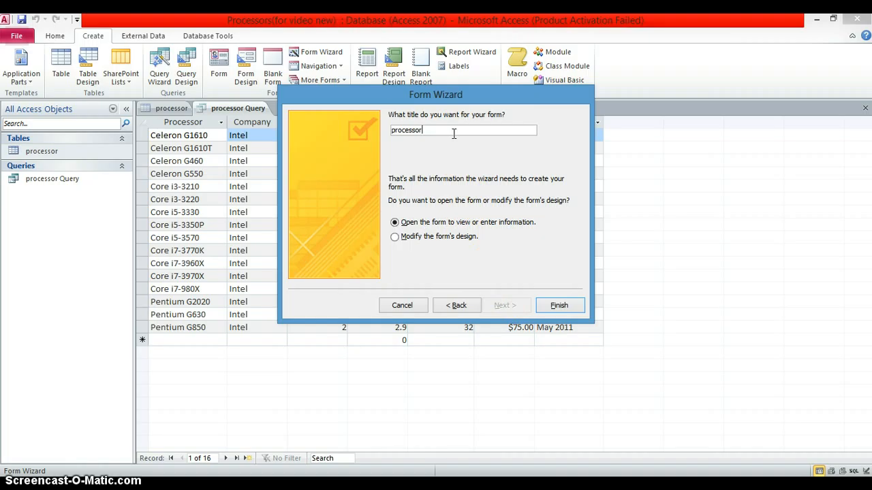
type("form")
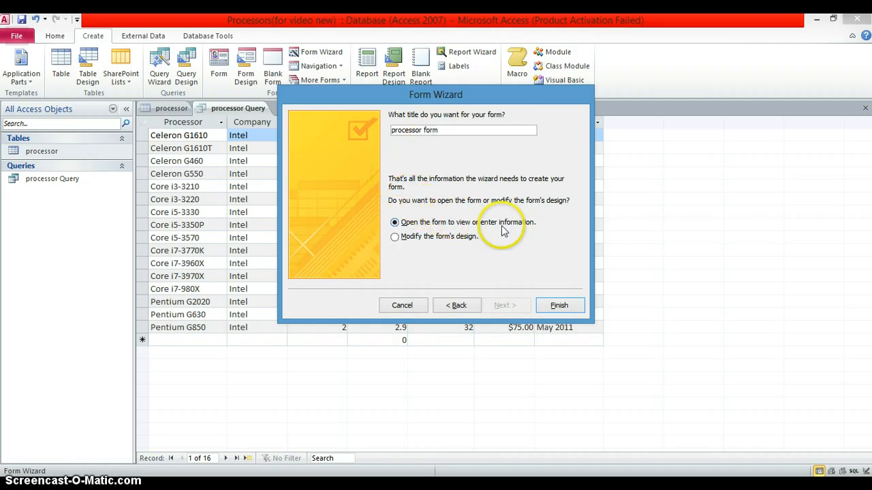
left_click(557, 306)
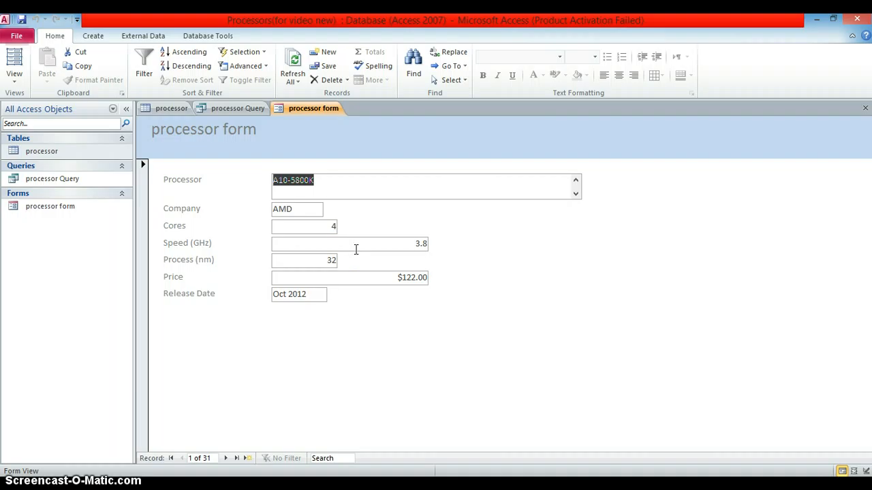
- Go to the last record in processor form and clear its Company entry
left_click(236, 458)
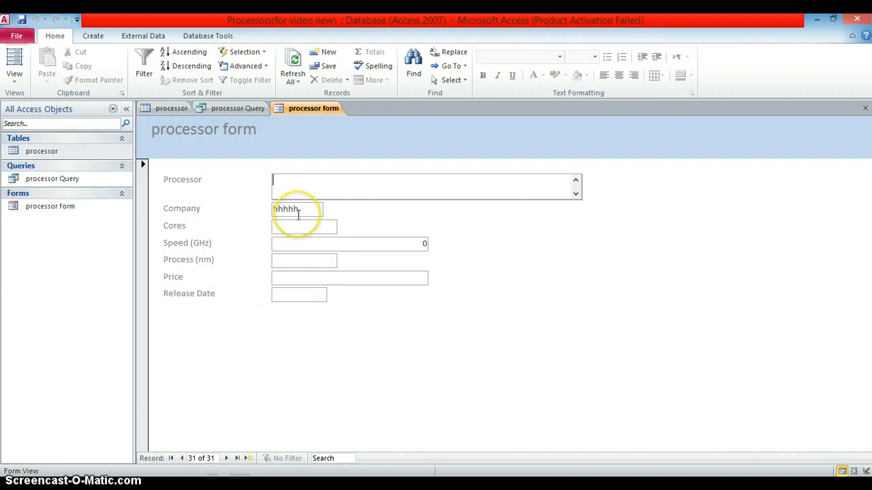
left_click_drag(300, 215, 250, 212)
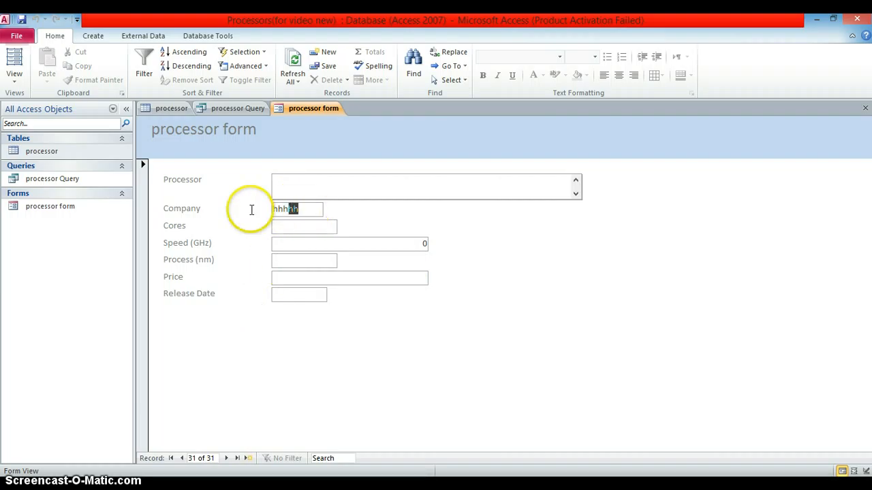
key("BackSpace")
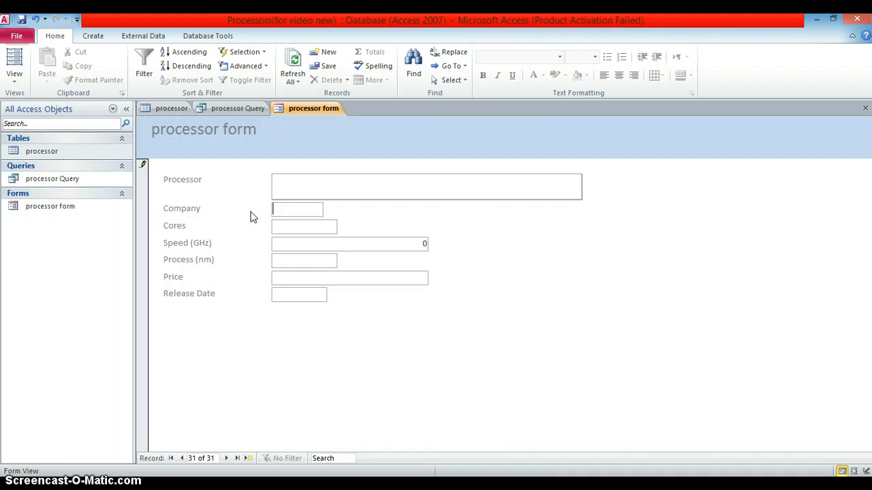
left_click(256, 216)
left_click(284, 205)
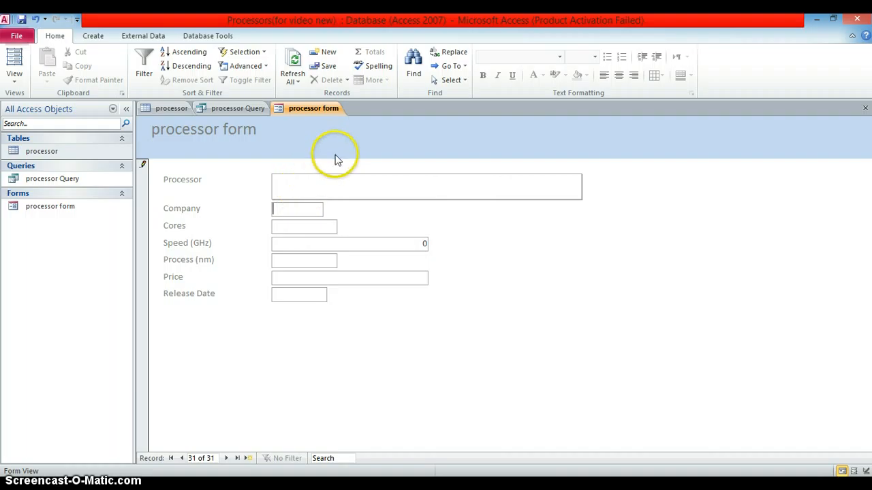
- Close the processor form, the processor Query and the processor table
left_click(864, 108)
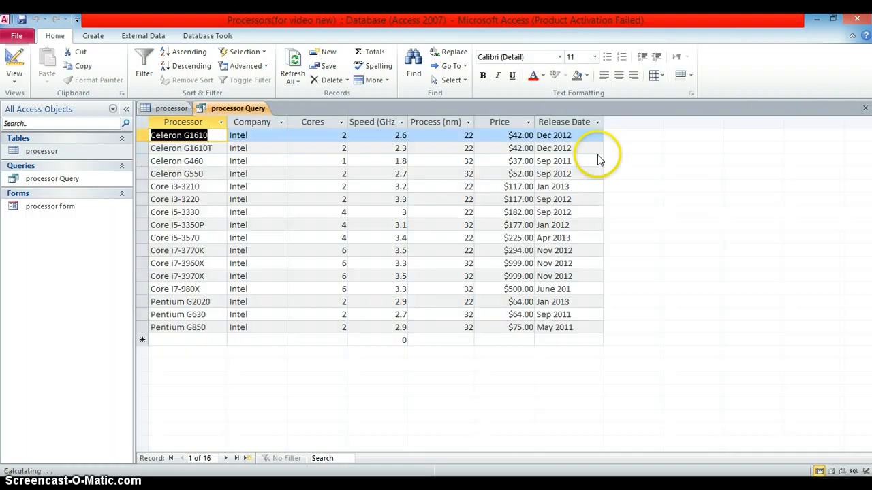
left_click(865, 109)
left_click(865, 109)
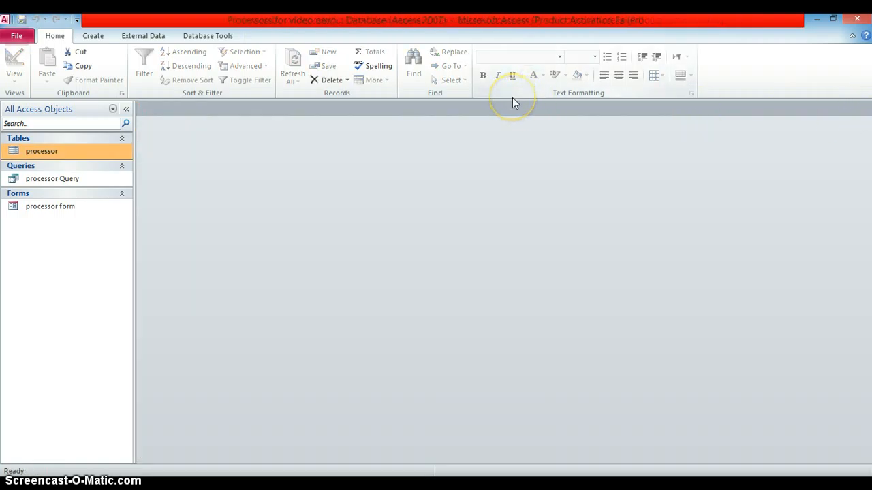
- Start the Report Wizard, choose processor Query as the source, add all its fields and continue to the grouping choice
left_click(102, 37)
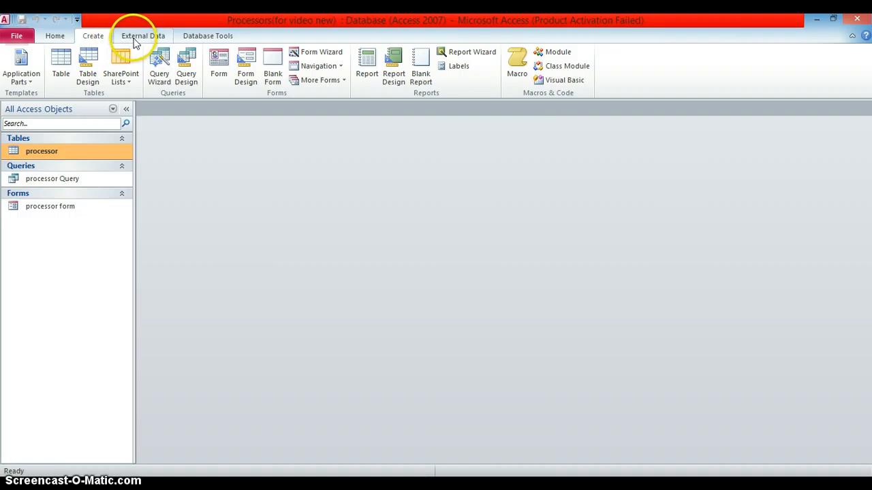
left_click(467, 54)
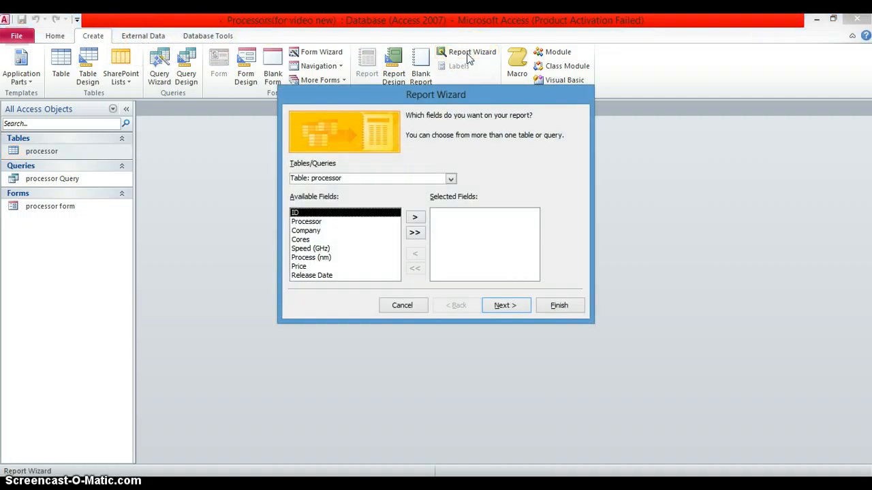
left_click(450, 180)
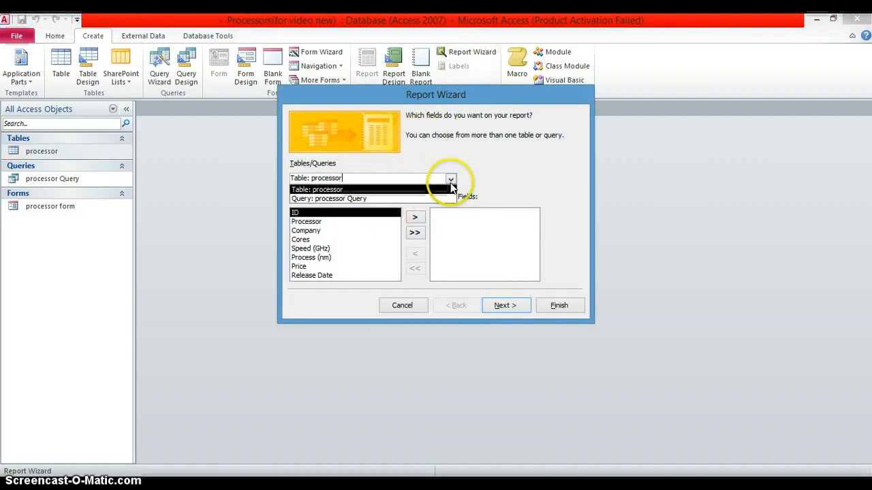
left_click(375, 198)
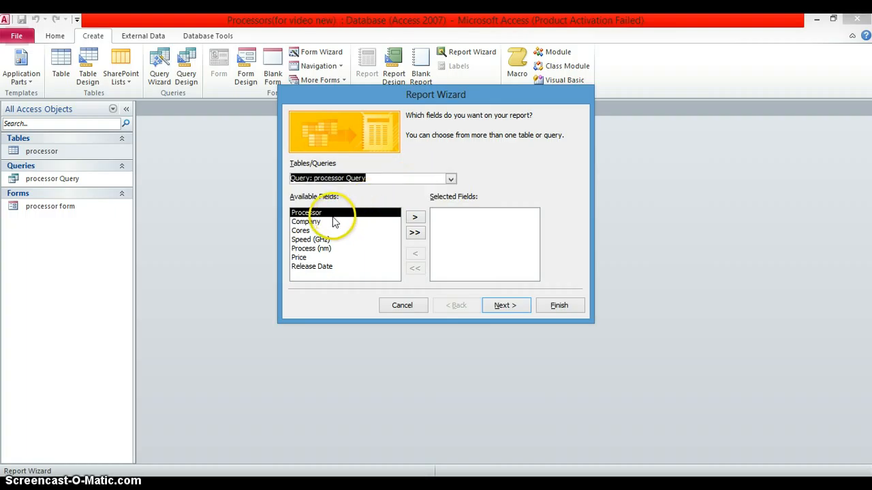
left_click(413, 233)
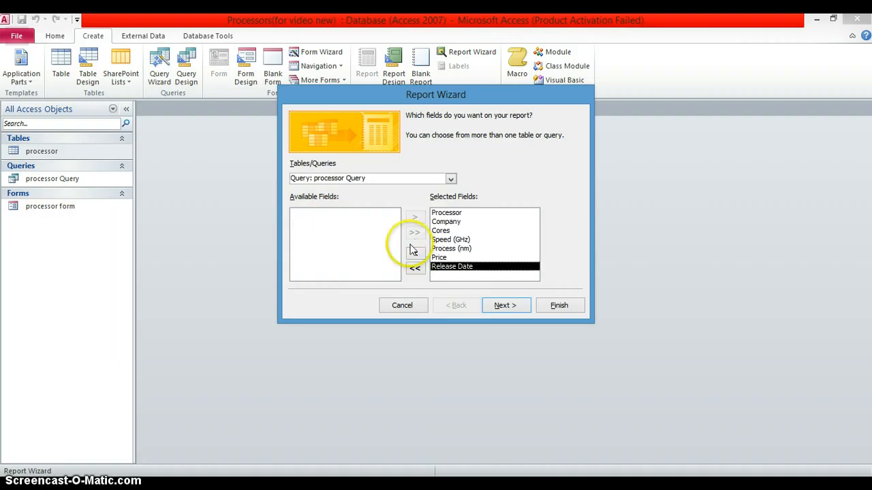
left_click(500, 306)
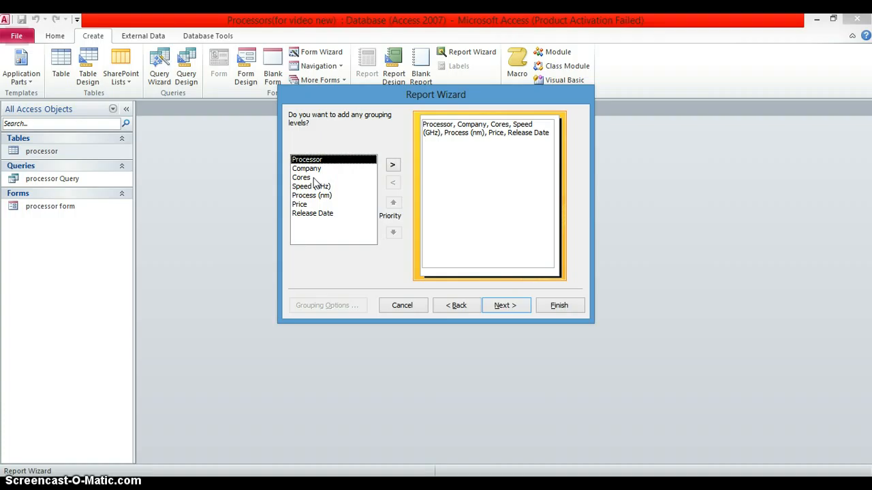
- Group the report by Cores and sort its detail records by Processor in ascending order
left_click(312, 178)
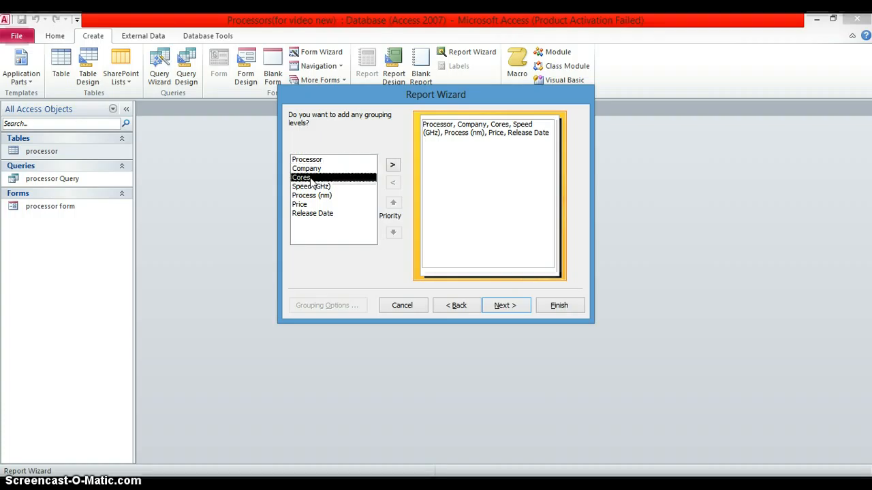
left_click(393, 167)
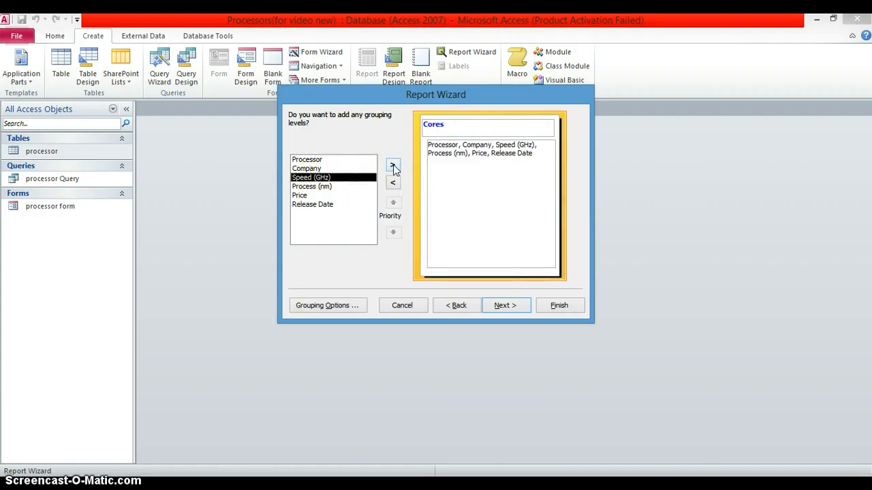
left_click(512, 309)
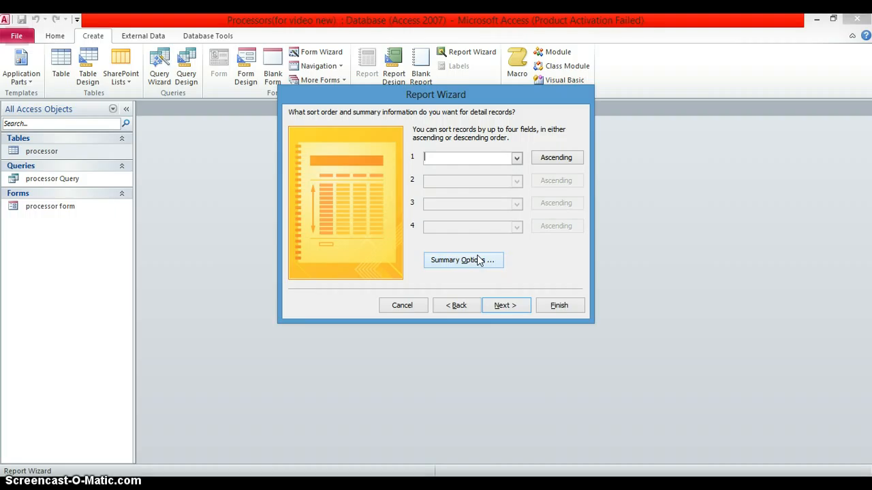
left_click(515, 158)
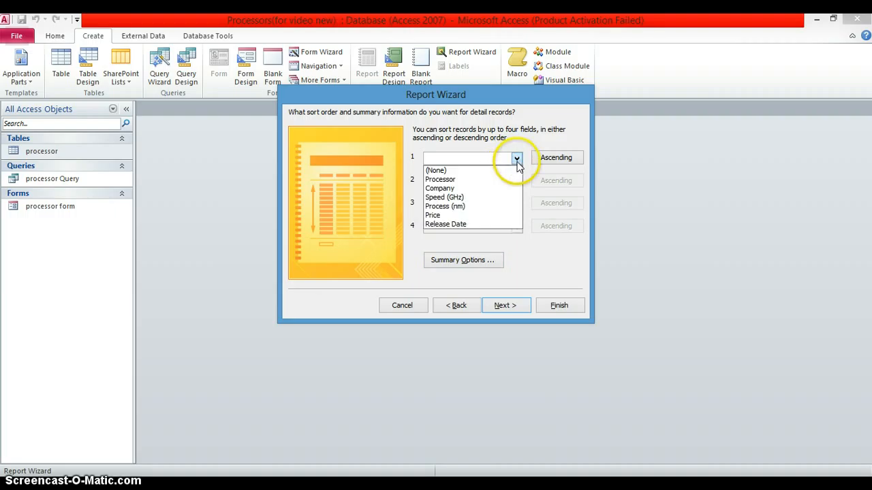
left_click(454, 180)
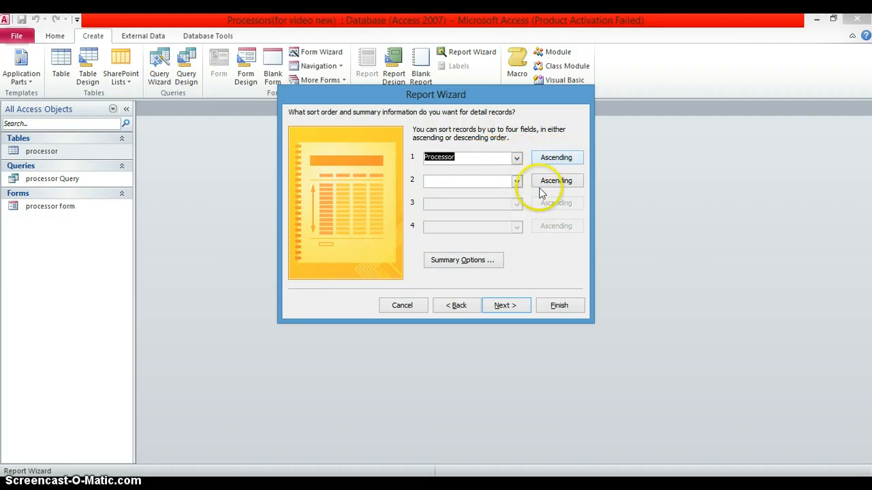
left_click(506, 305)
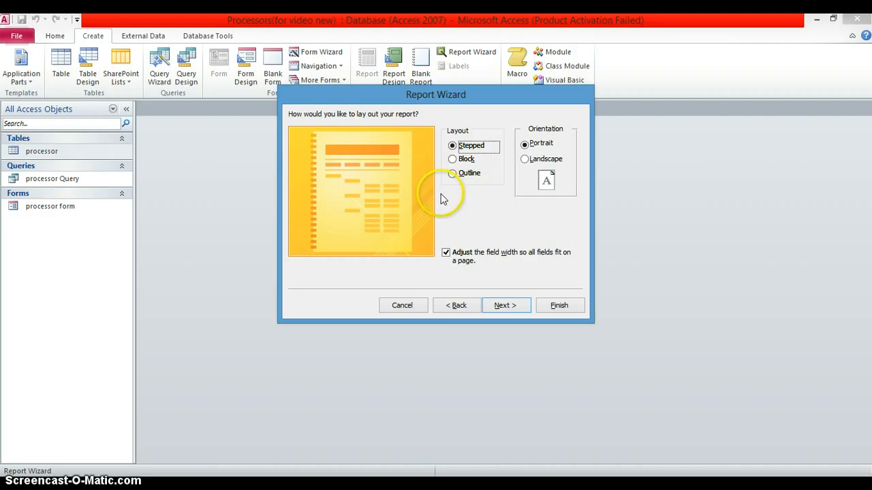
- Preview the Block and Outline report layouts and return to Stepped
left_click(458, 160)
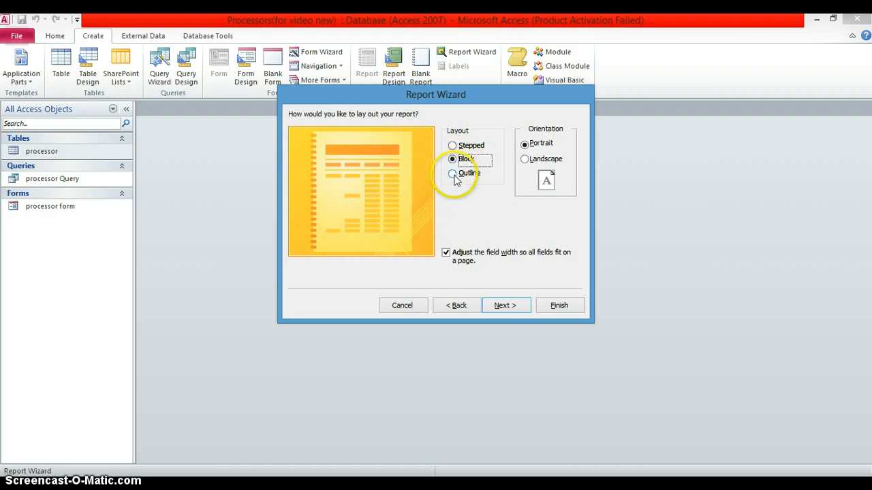
left_click(453, 175)
left_click(453, 146)
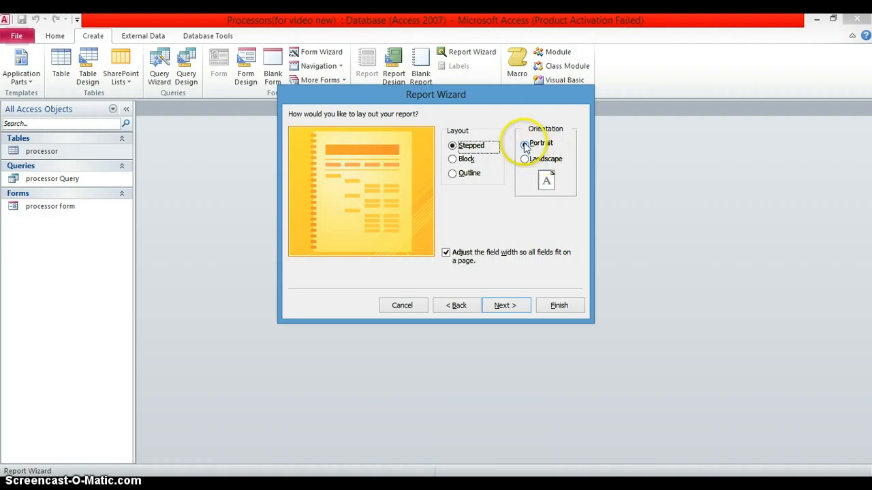
- Keep the Stepped portrait layout, title the report "processor report" and finish the wizard with a preview of the report
left_click(518, 307)
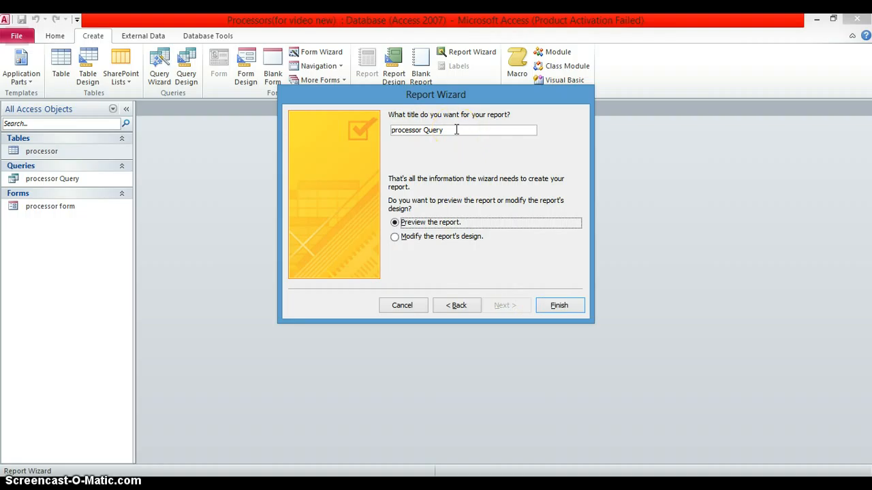
left_click_drag(456, 130, 427, 134)
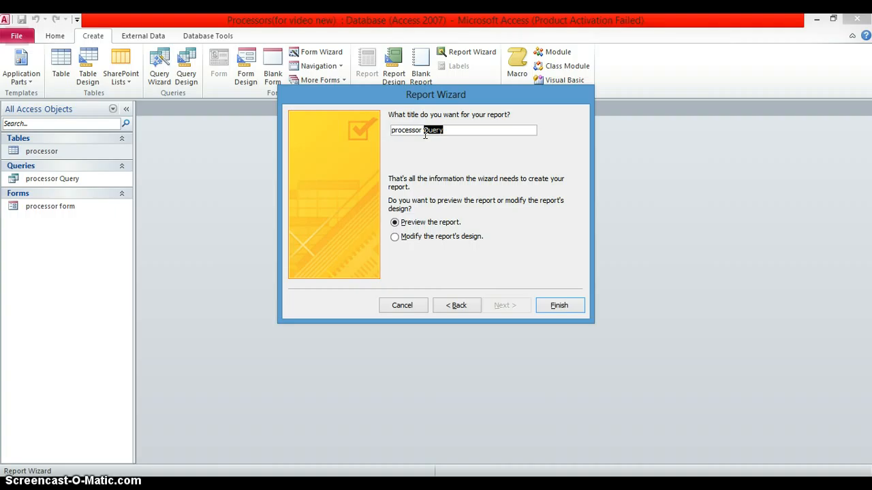
type("report")
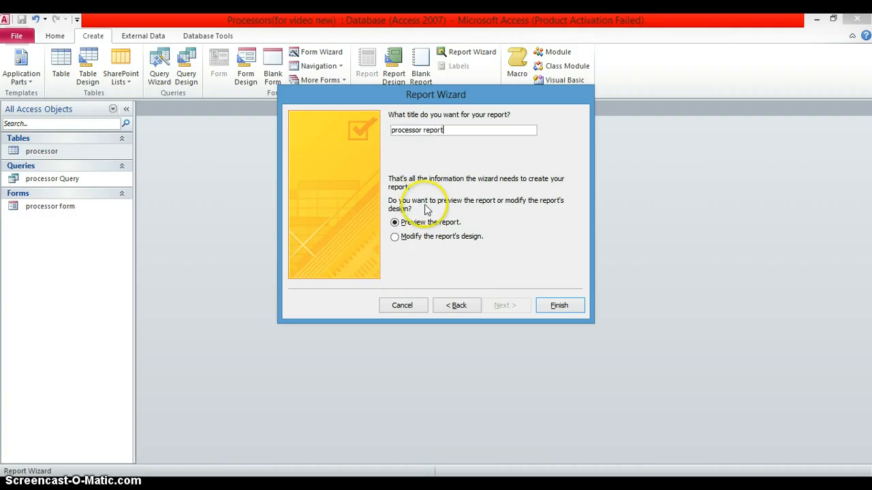
left_click(558, 306)
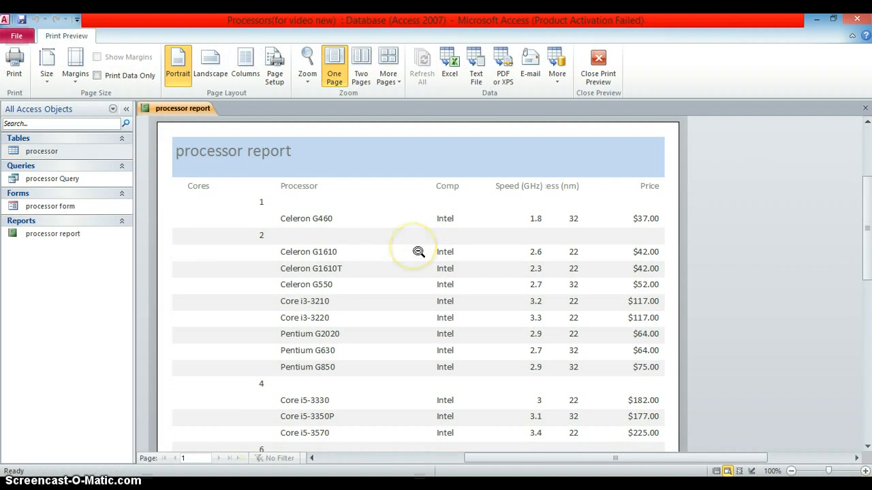
- Examine how the previewed processor report groups the processors by Cores and orders them within each group
scroll(418, 252, "down", 1)
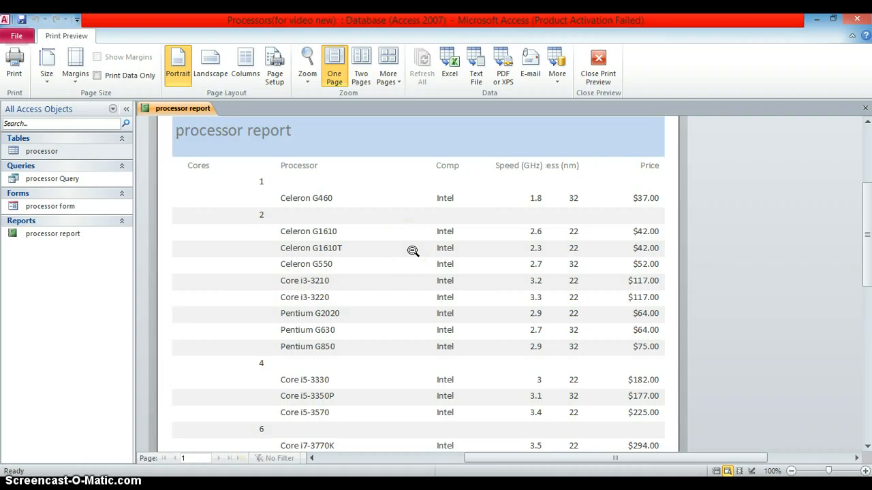
scroll(413, 252, "down", 2)
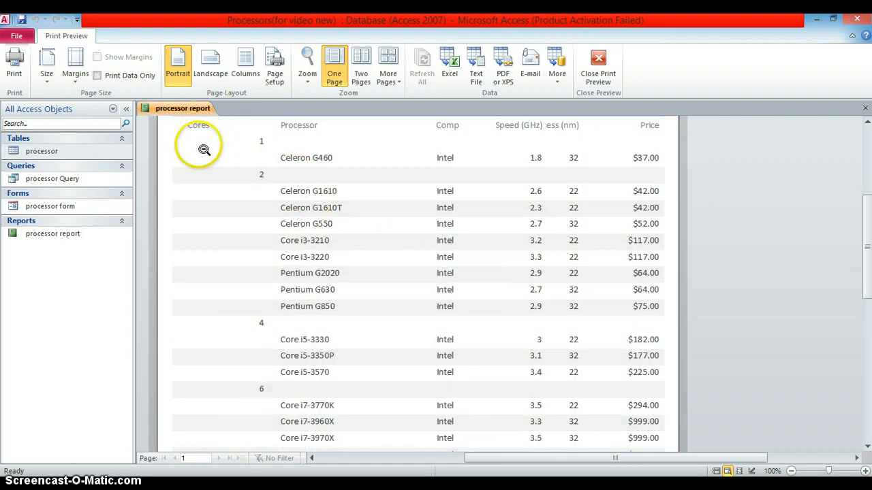
left_click(314, 127)
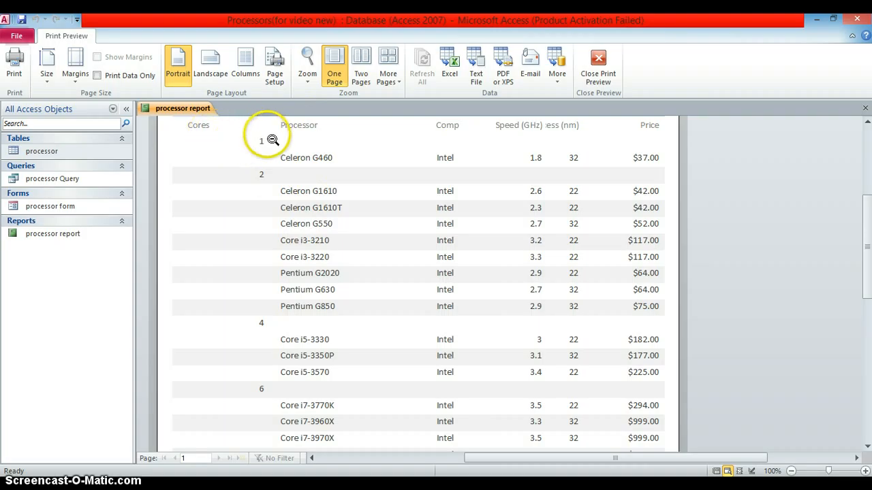
scroll(287, 188, "down", 1)
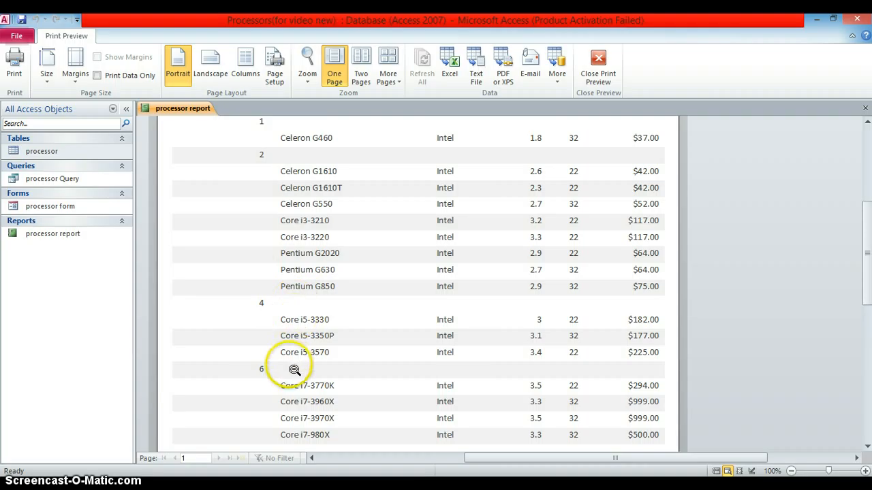
scroll(308, 382, "down", 1)
scroll(313, 381, "up", 5)
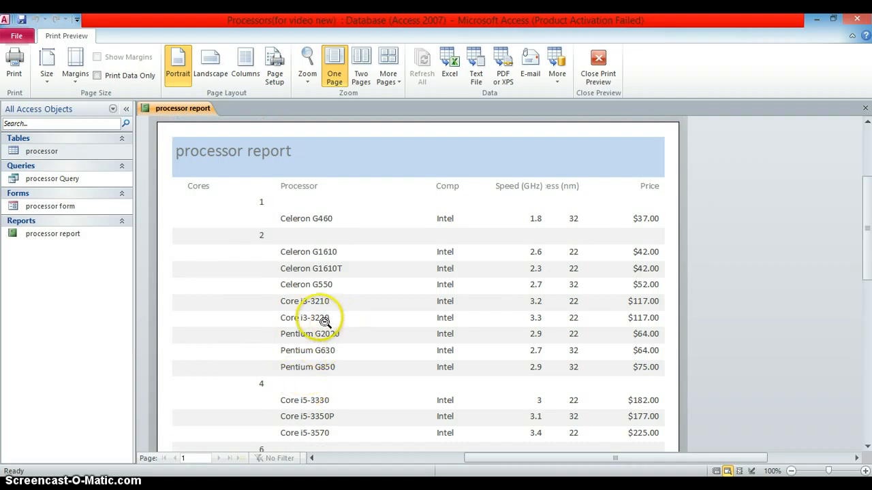
scroll(297, 367, "down", 1)
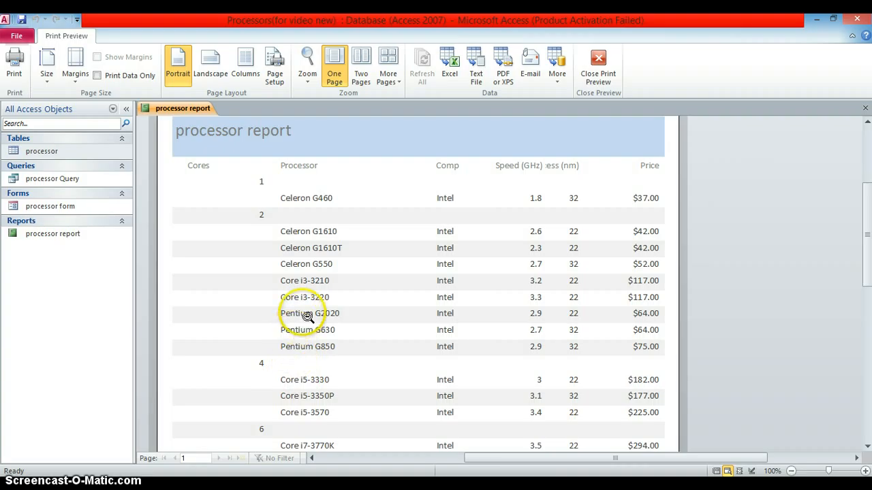
scroll(306, 315, "up", 2)
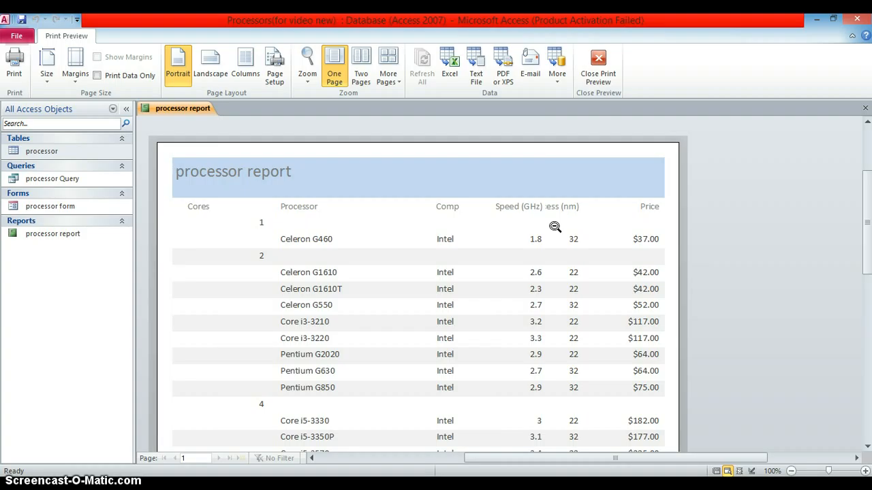
- Leave the print preview for Design View and narrow the Processor header label and detail field to end near ruler mark 8
left_click(596, 76)
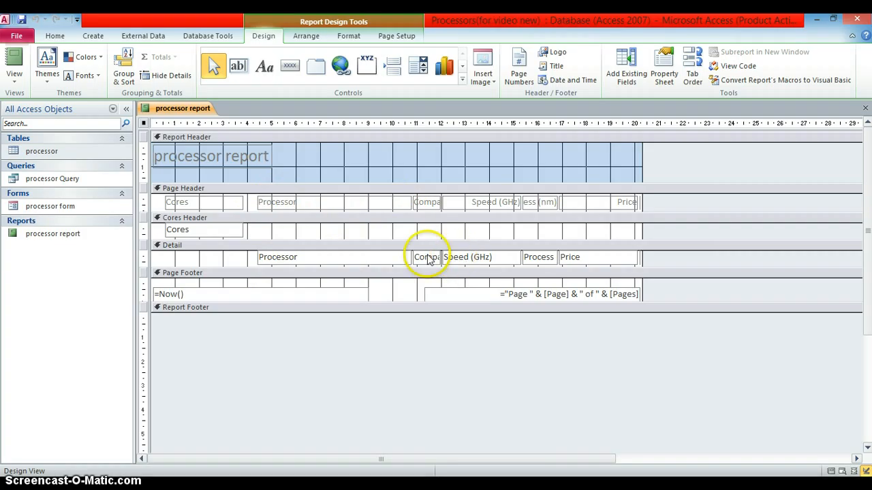
left_click(350, 208)
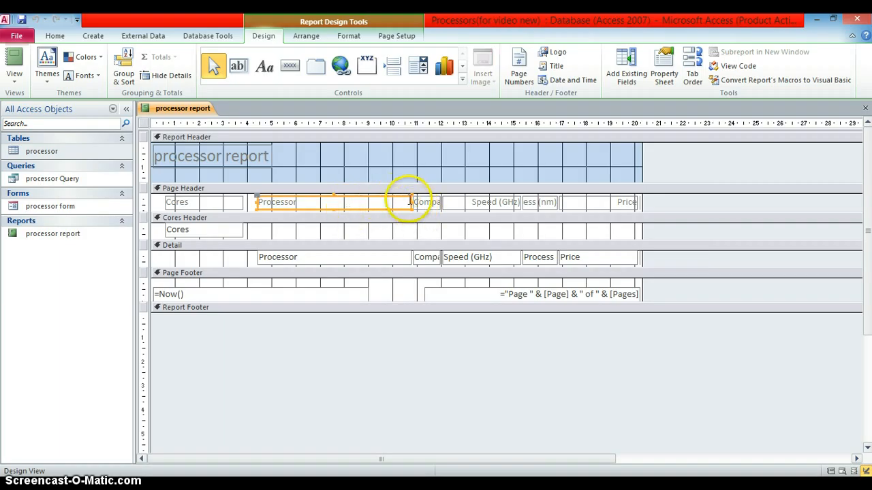
left_click_drag(410, 202, 344, 203)
left_click(323, 264)
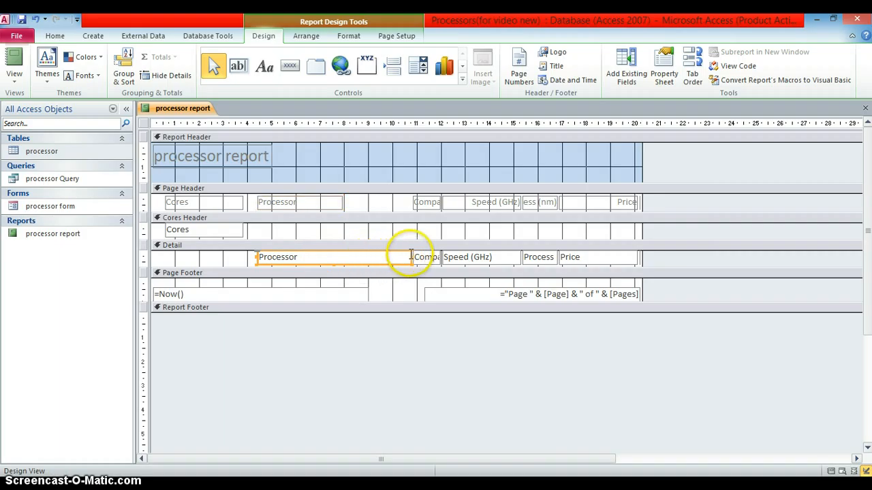
left_click_drag(410, 257, 347, 257)
- Widen the Company header label and detail field enough to fit the full name, and shift both closer to the Processor column
left_click(422, 201)
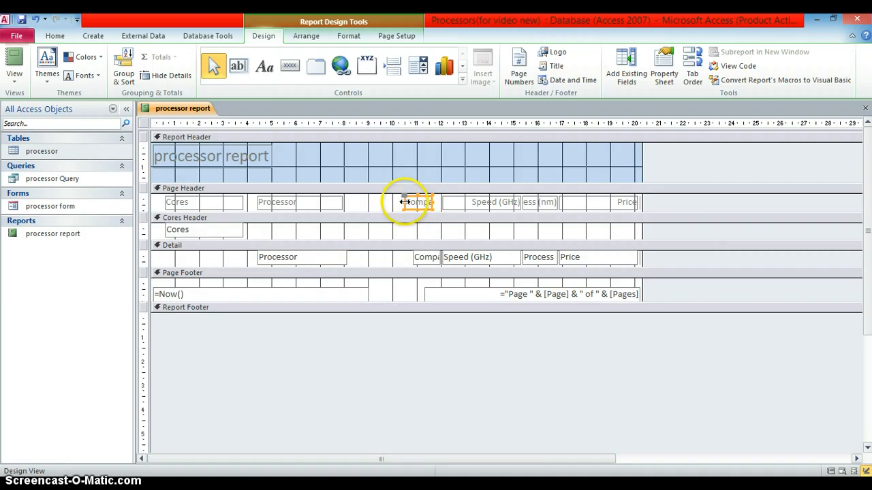
left_click_drag(403, 201, 365, 203)
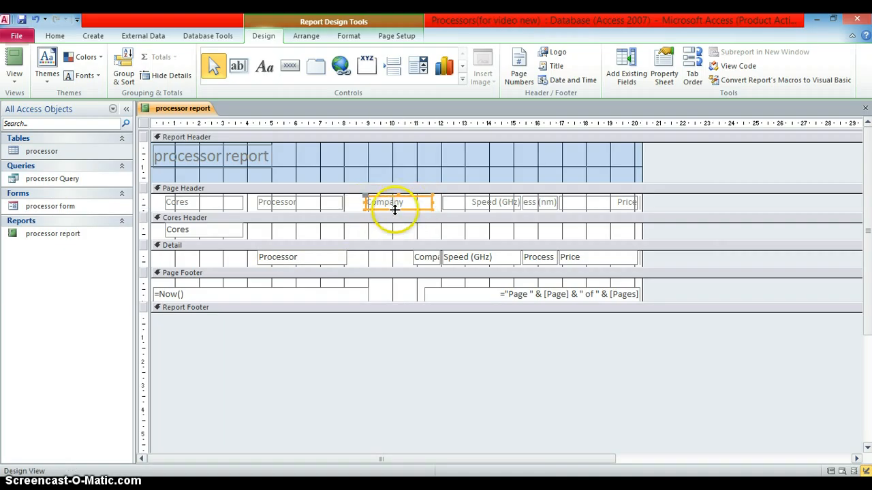
left_click(434, 261)
left_click_drag(412, 256, 365, 257)
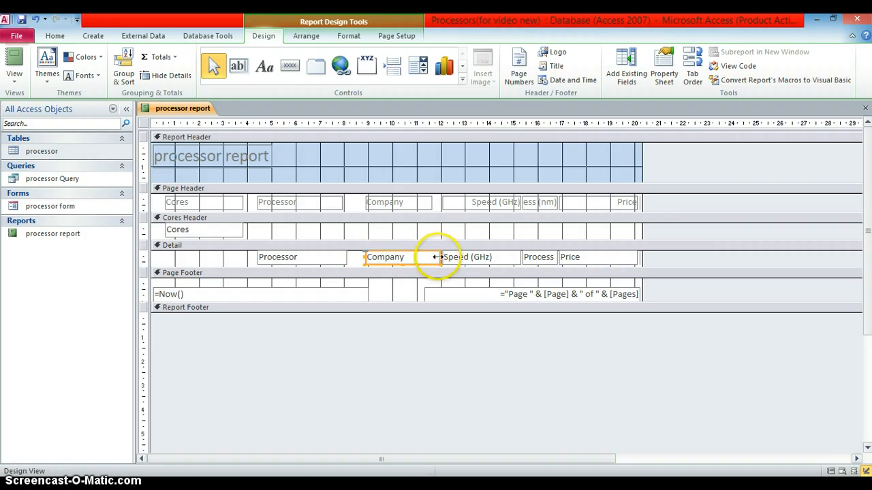
left_click_drag(437, 258, 410, 265)
left_click(401, 206)
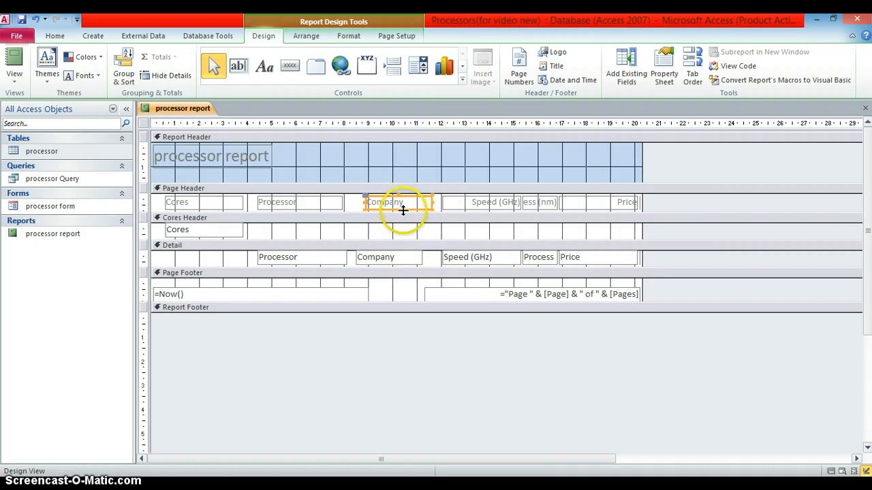
mouse_move(412, 212)
left_mouse_down()
mouse_move(391, 211)
mouse_move(405, 211)
left_mouse_up()
- Move the Speed (GHz) header label and detail field closer to the Company column, starting just past ruler mark 11
left_click(451, 204)
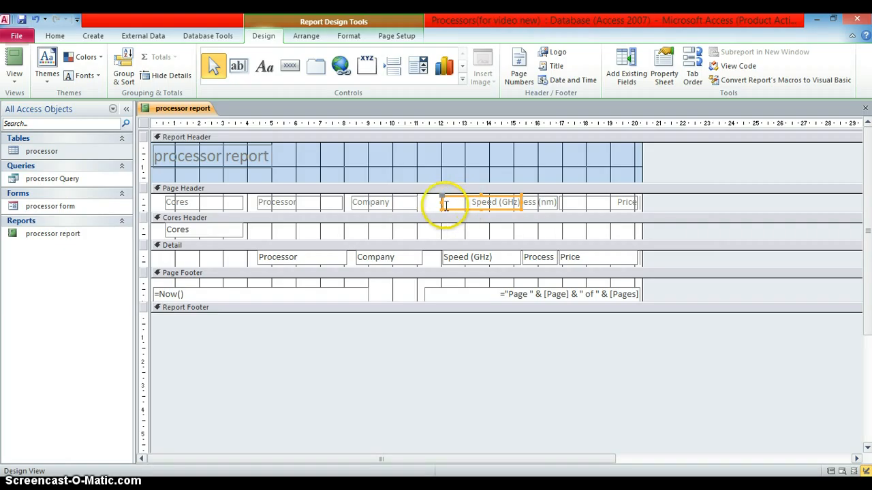
left_click(453, 212)
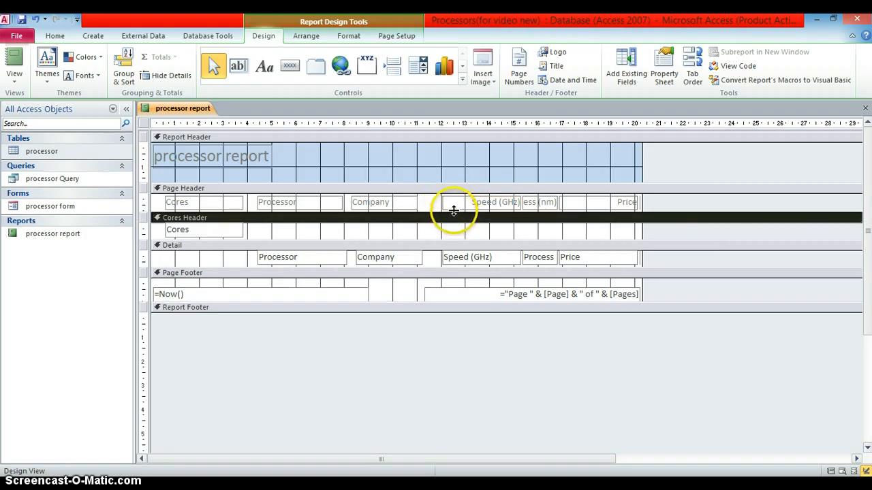
left_click(454, 207)
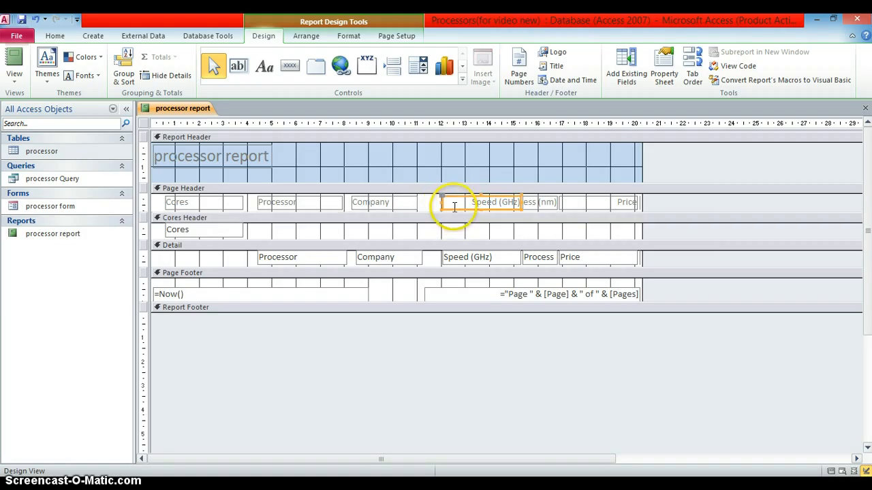
left_click_drag(454, 207, 433, 208)
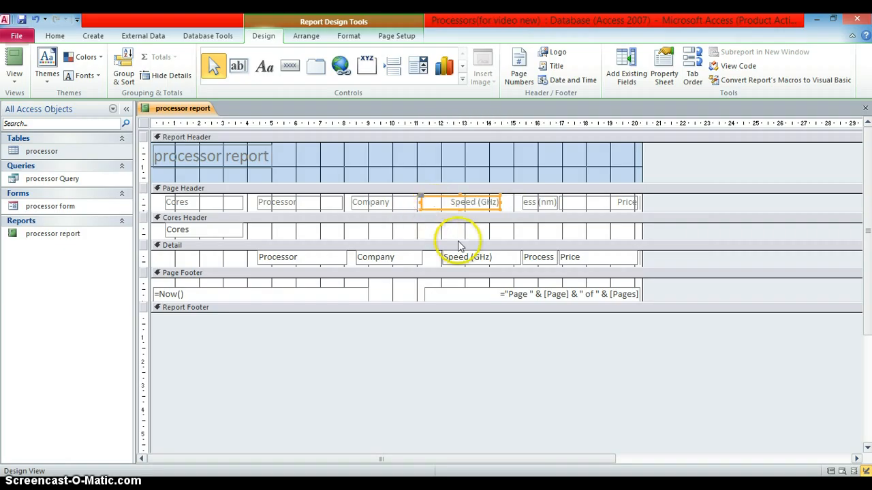
left_click(466, 259)
left_click_drag(466, 264, 449, 264)
- Widen the Process (nm) header label and detail field toward Speed (GHz) to fit the full name, trimming the Speed (GHz) detail field slightly
left_click(533, 206)
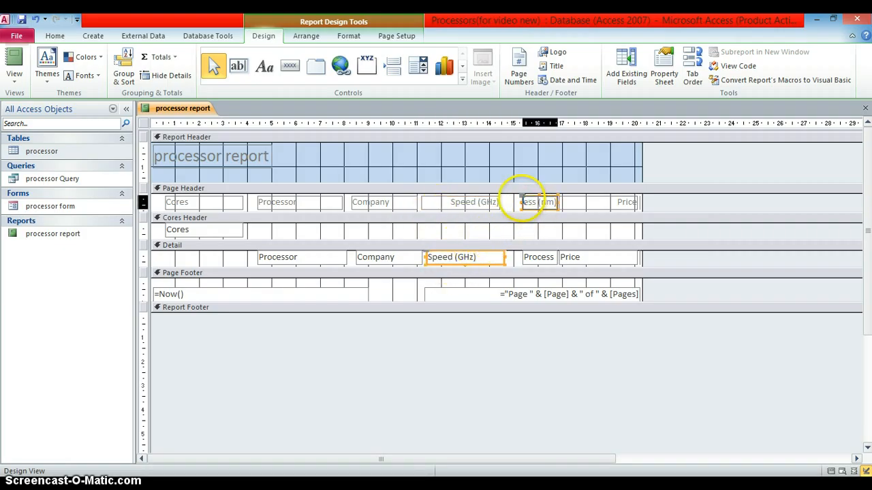
left_click_drag(522, 202, 502, 203)
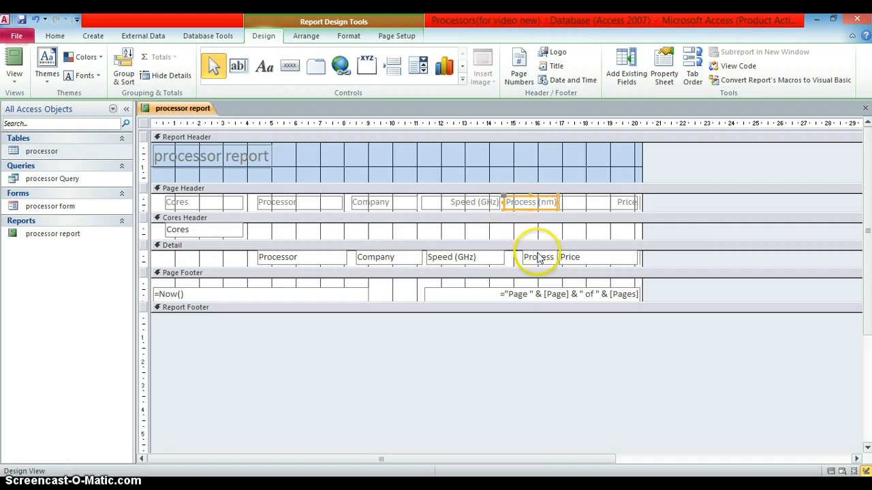
left_click(538, 257)
left_click_drag(506, 255, 507, 255)
left_click(498, 258)
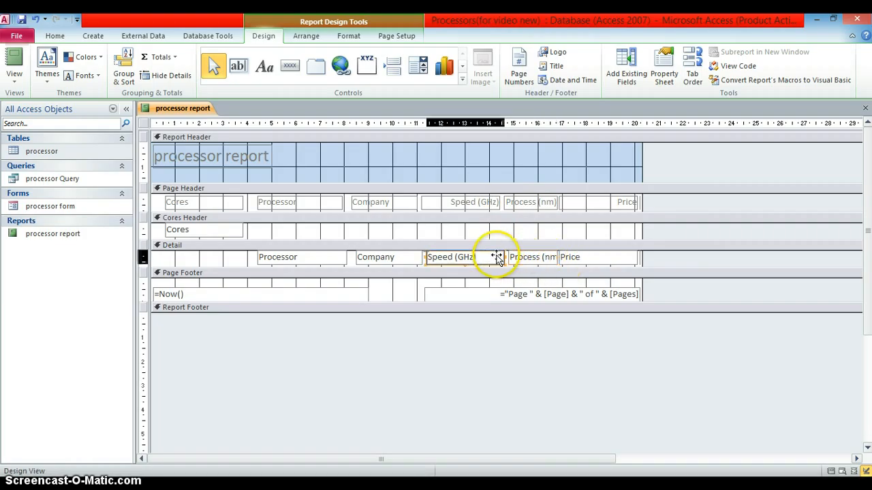
left_click_drag(504, 256, 500, 257)
left_click(525, 260, "shift")
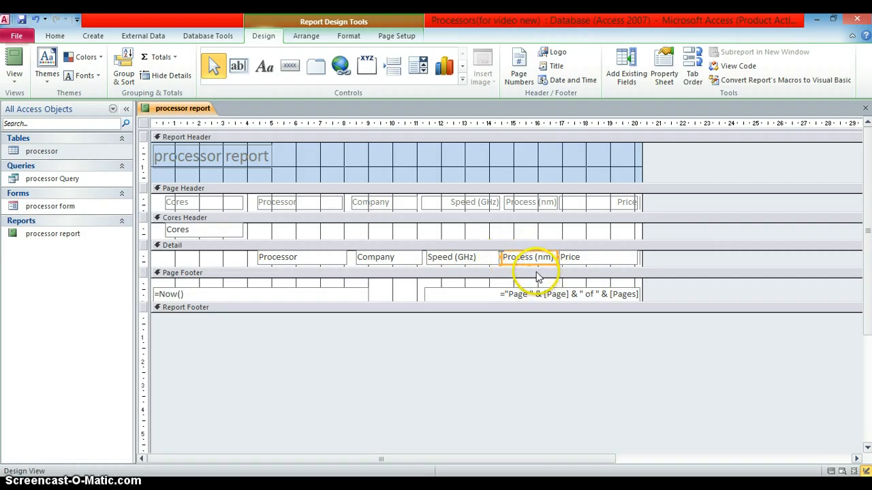
- Show the report in Report View and check the column headings and values down through the 6-core group
left_click(19, 83)
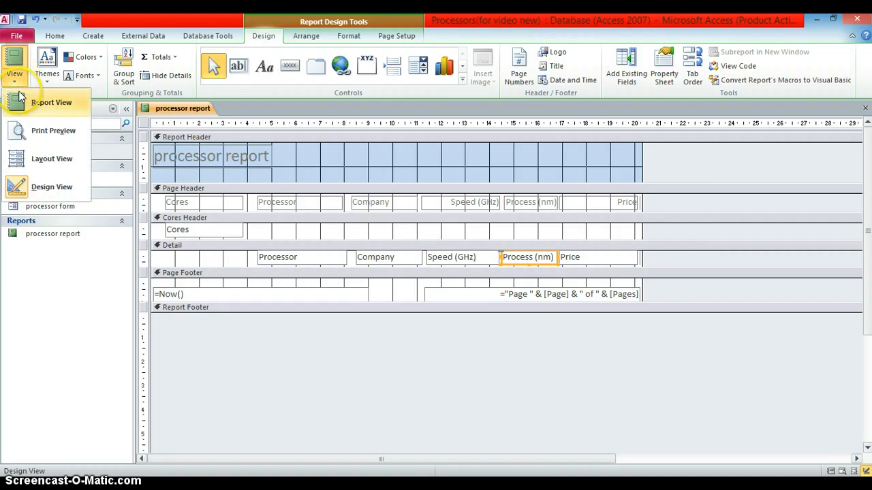
left_click(31, 103)
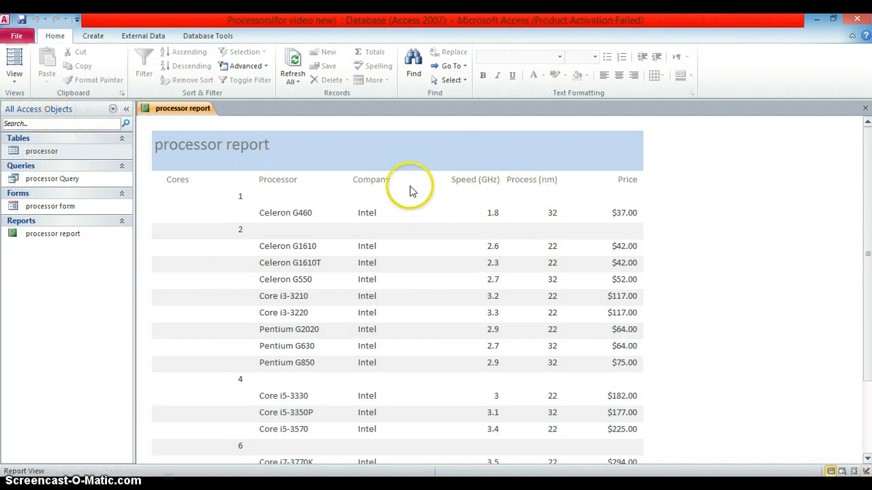
scroll(537, 198, "down", 2)
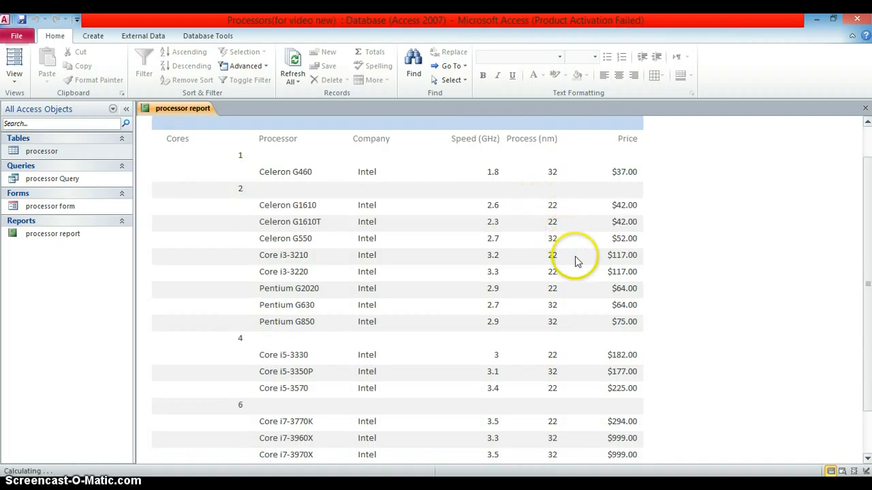
scroll(576, 262, "down", 3)
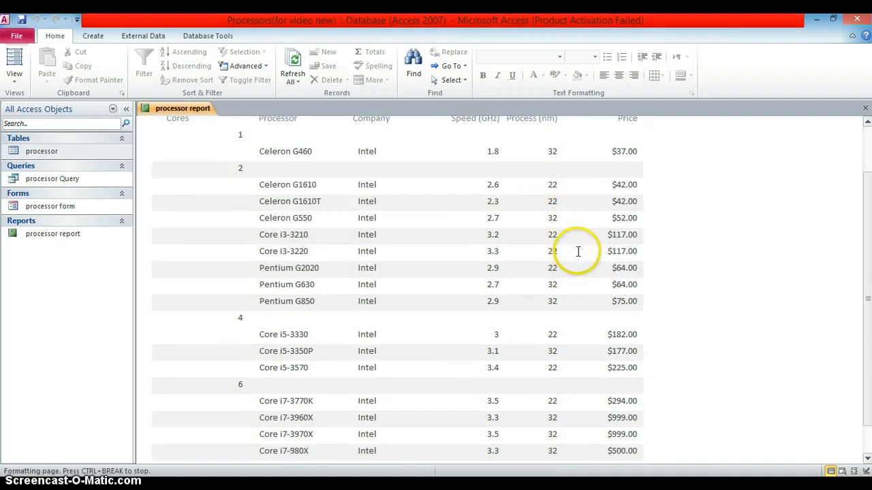